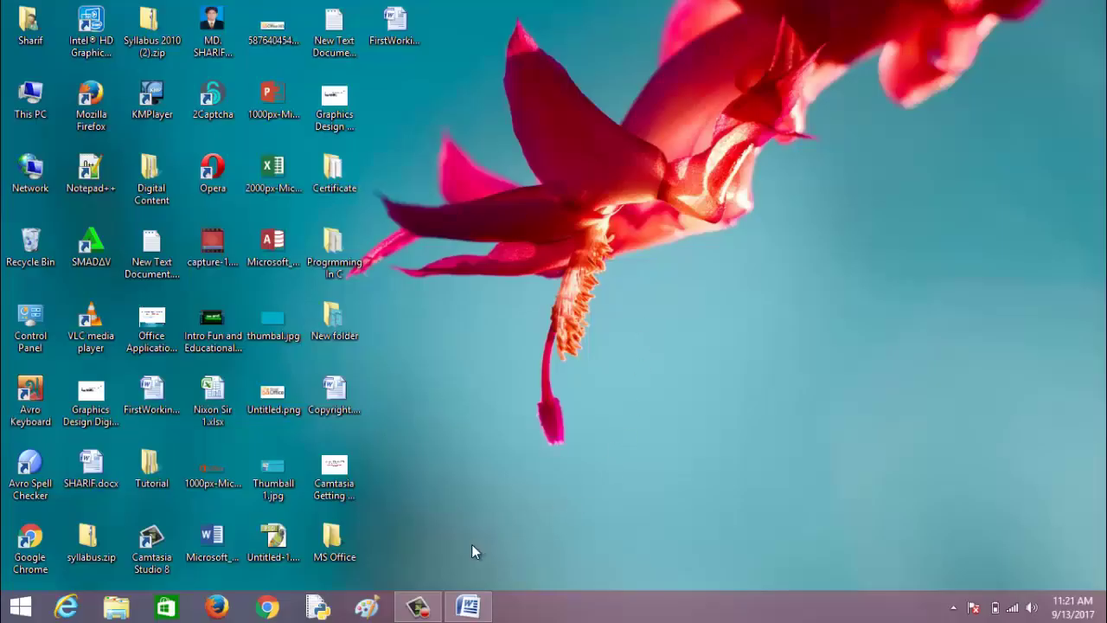
Restore FirstWorking1.docx from the taskbar and scroll through its repeated 'Bangladesh Is a small Country' lines.
{"action": "left_click", "coordinate": [470, 611]}
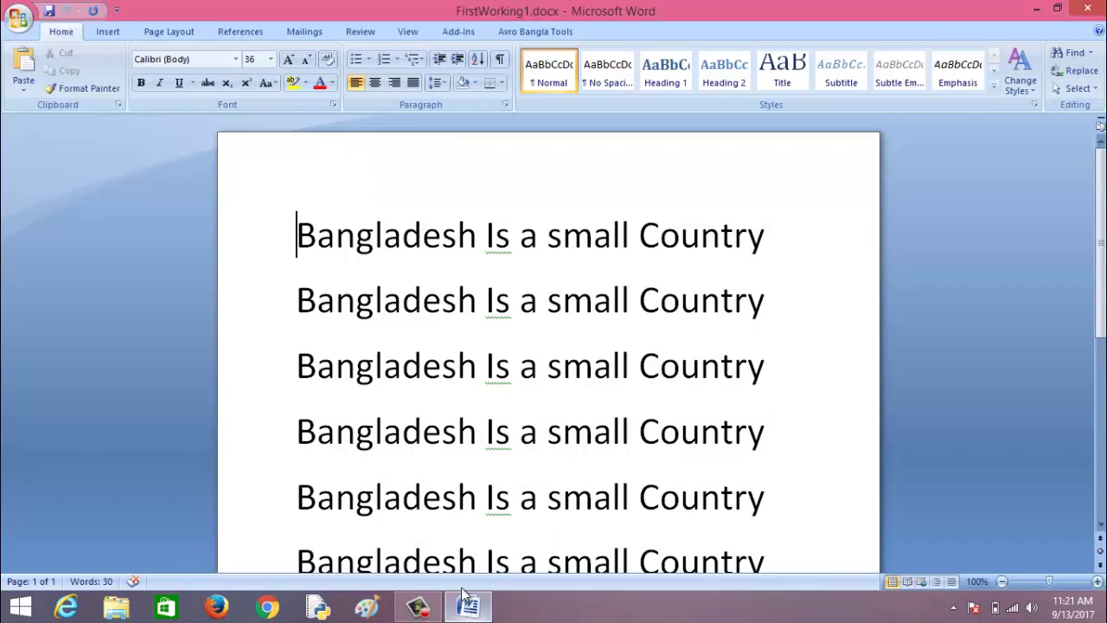
{"action": "scroll", "coordinate": [367, 282], "scroll_direction": "down", "scroll_amount": 2}
{"action": "scroll", "coordinate": [366, 286], "scroll_direction": "up", "scroll_amount": 2}
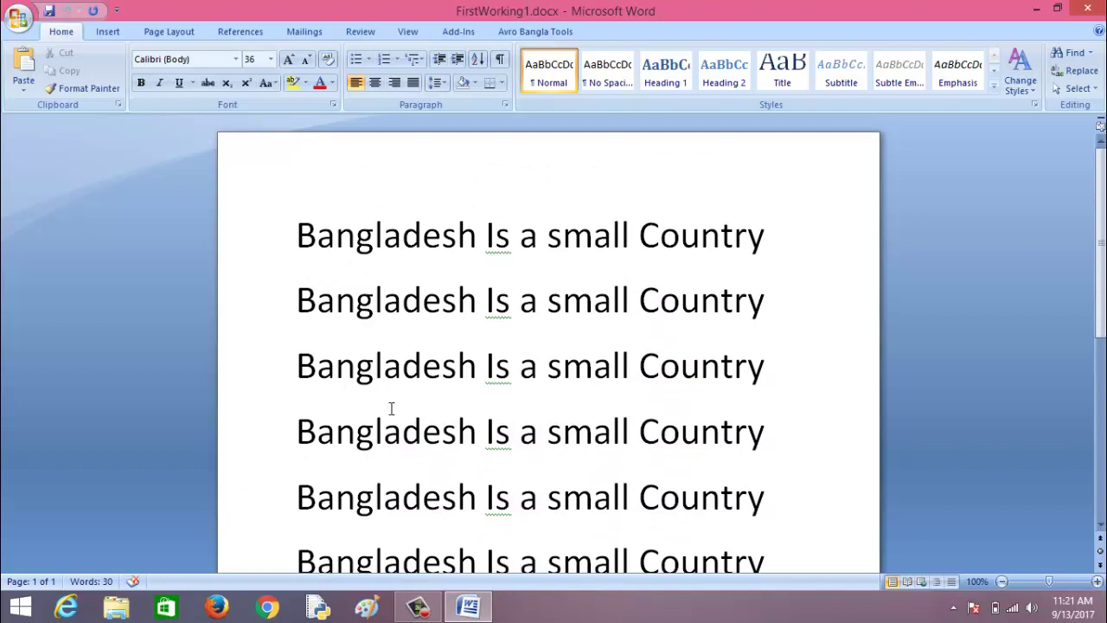
{"action": "scroll", "coordinate": [391, 396], "scroll_direction": "down", "scroll_amount": 2}
{"action": "scroll", "coordinate": [389, 389], "scroll_direction": "up", "scroll_amount": 2}
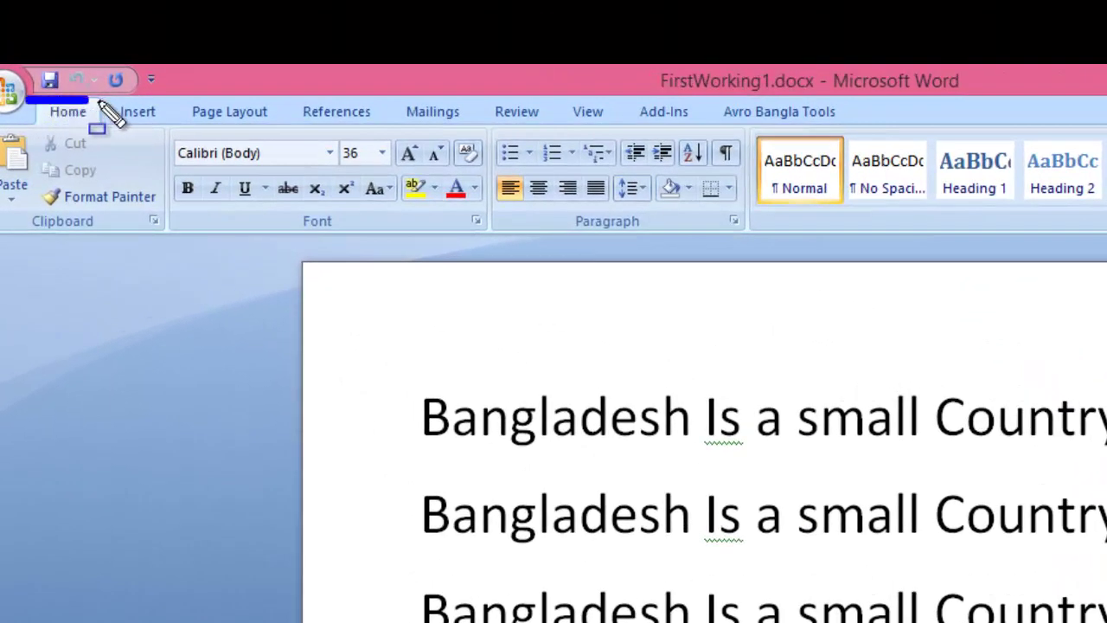
Look over the Insert ribbon options, then switch the ribbon to Page Layout.
{"action": "mouse_move", "coordinate": [100, 102]}
{"action": "left_mouse_down"}
{"action": "mouse_move", "coordinate": [394, 123]}
{"action": "mouse_move", "coordinate": [868, 124]}
{"action": "mouse_move", "coordinate": [856, 126]}
{"action": "left_mouse_up"}
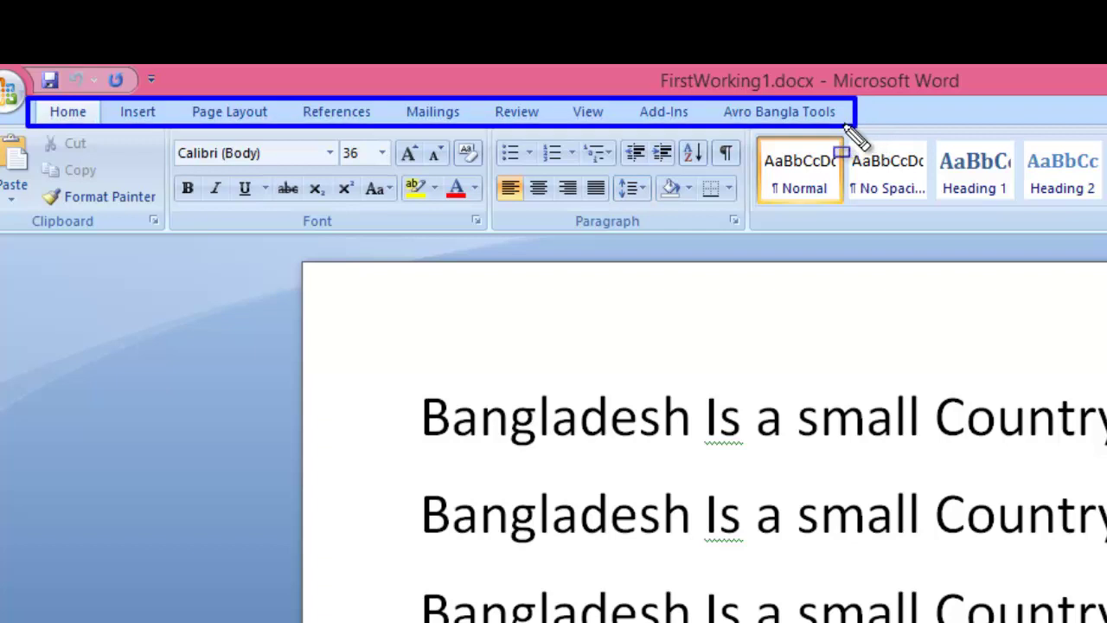
{"action": "key", "text": "Escape"}
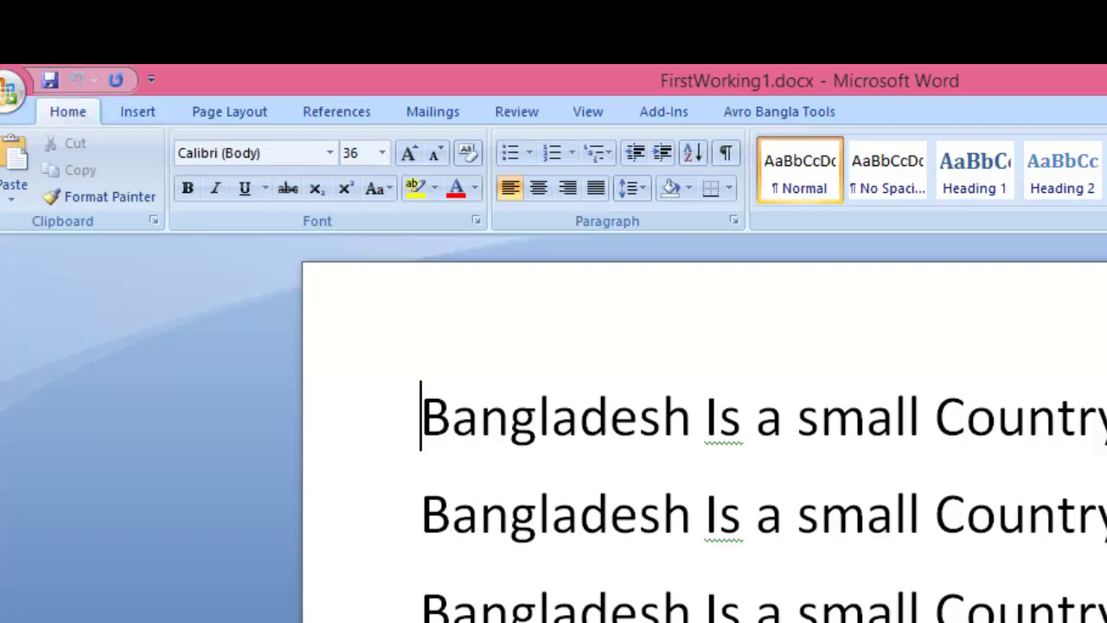
{"action": "mouse_move", "coordinate": [1, 112]}
{"action": "left_mouse_down"}
{"action": "mouse_move", "coordinate": [11, 142]}
{"action": "mouse_move", "coordinate": [701, 277]}
{"action": "mouse_move", "coordinate": [1106, 270]}
{"action": "mouse_move", "coordinate": [1106, 253]}
{"action": "left_mouse_up"}
{"action": "left_click", "coordinate": [150, 109]}
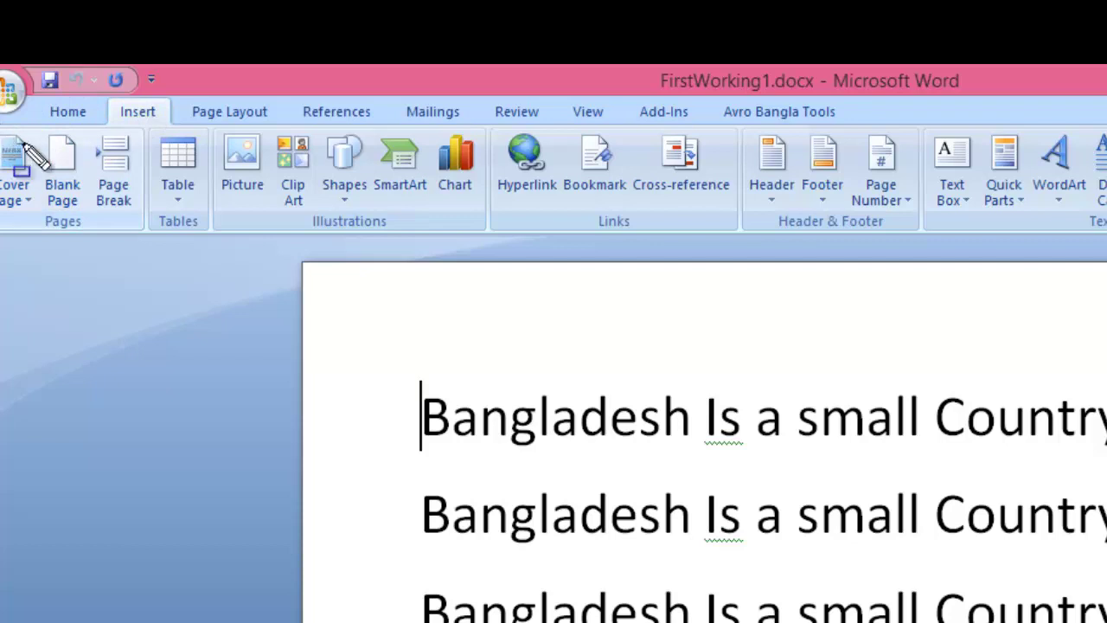
{"action": "mouse_move", "coordinate": [1, 109]}
{"action": "left_mouse_down"}
{"action": "mouse_move", "coordinate": [445, 213]}
{"action": "mouse_move", "coordinate": [940, 239]}
{"action": "mouse_move", "coordinate": [1106, 273]}
{"action": "left_mouse_up"}
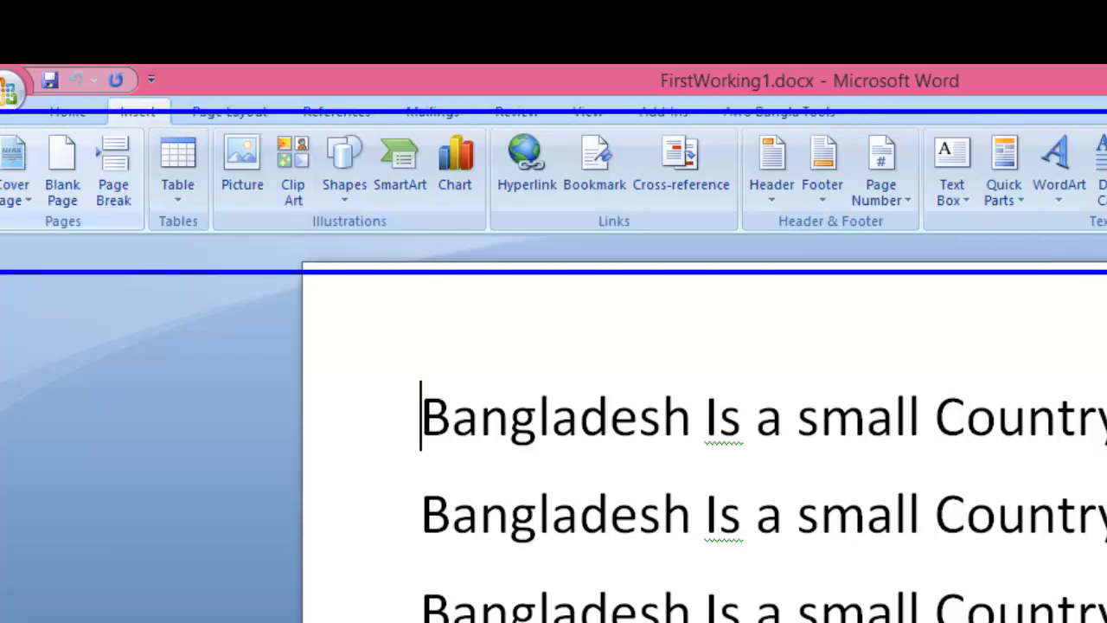
{"action": "left_click", "coordinate": [253, 116]}
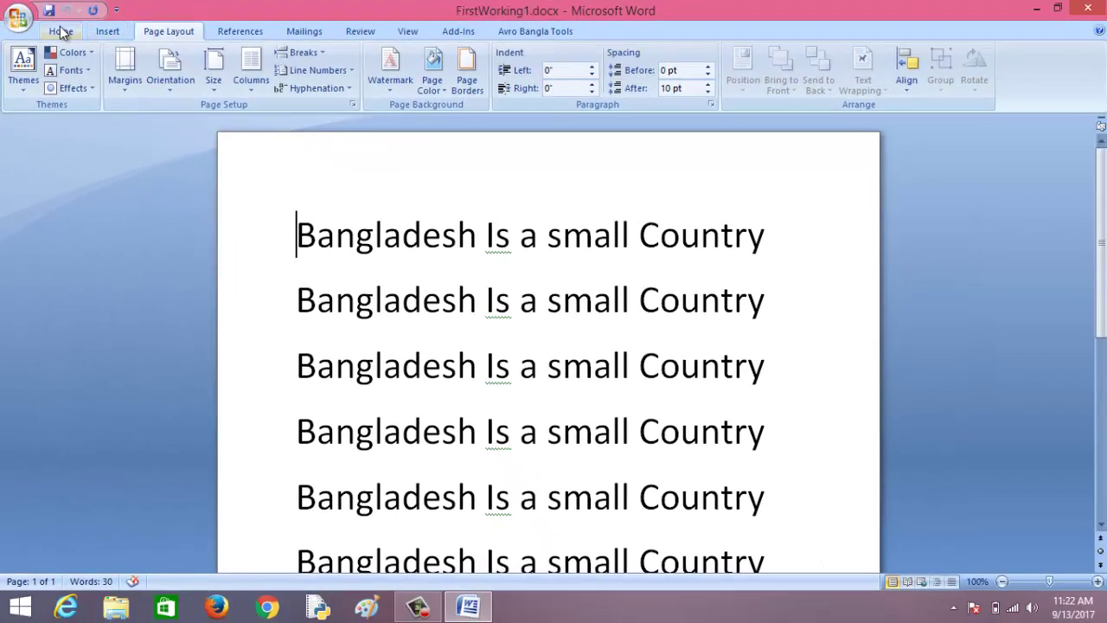
Return the ribbon to Home and scroll through the 36-point Calibri text.
{"action": "left_click", "coordinate": [61, 32]}
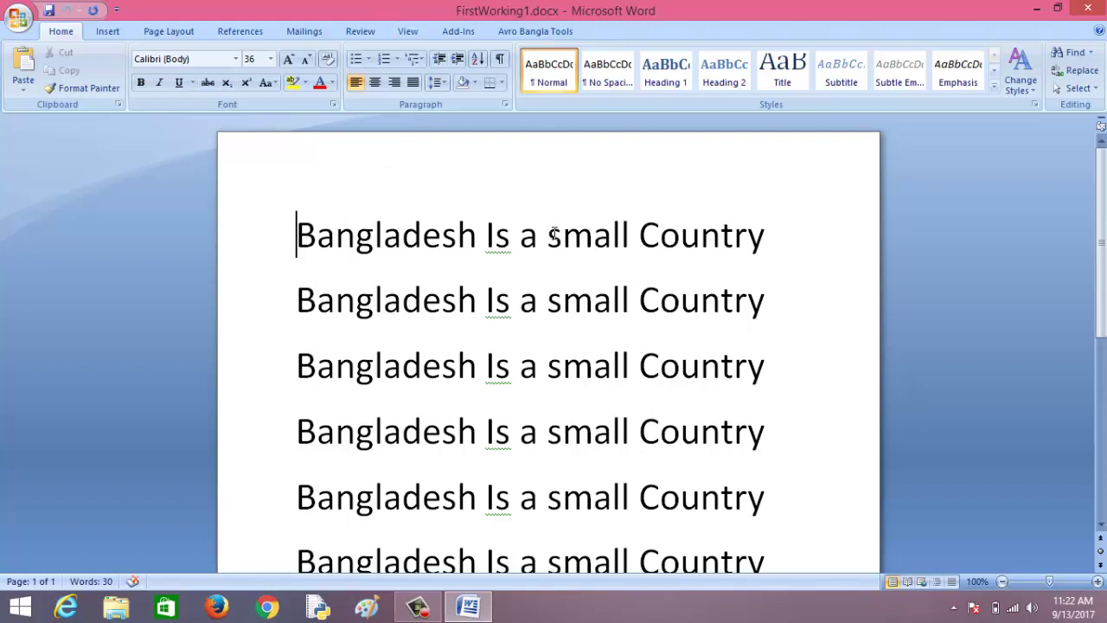
{"action": "scroll", "coordinate": [502, 225], "scroll_direction": "down", "scroll_amount": 1}
{"action": "scroll", "coordinate": [467, 232], "scroll_direction": "up", "scroll_amount": 1}
{"action": "scroll", "coordinate": [437, 229], "scroll_direction": "down", "scroll_amount": 1}
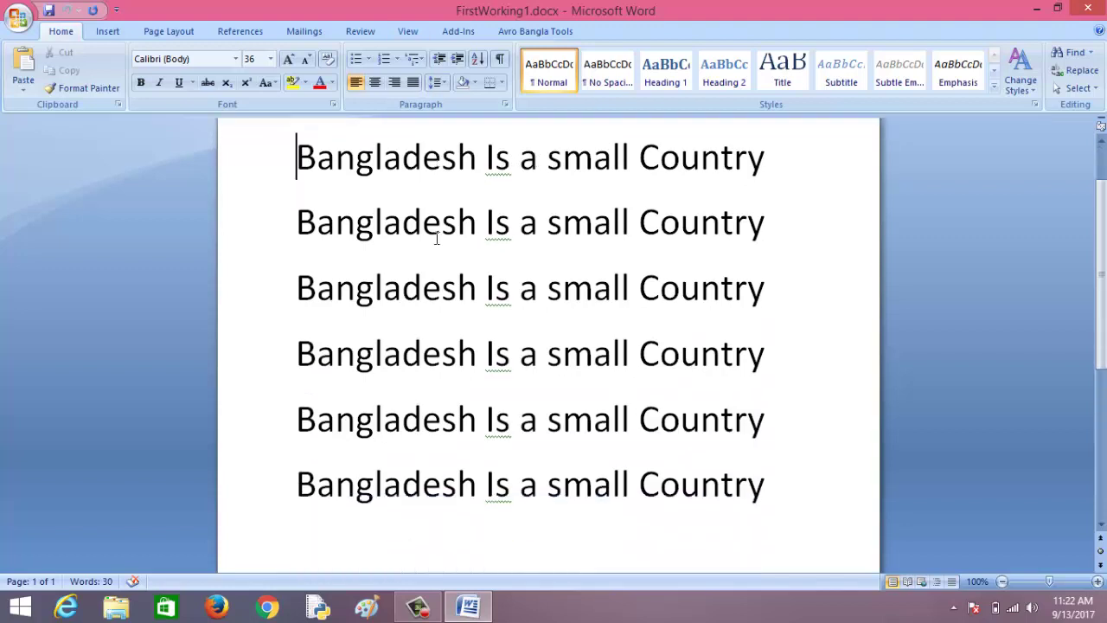
{"action": "scroll", "coordinate": [435, 238], "scroll_direction": "up", "scroll_amount": 1}
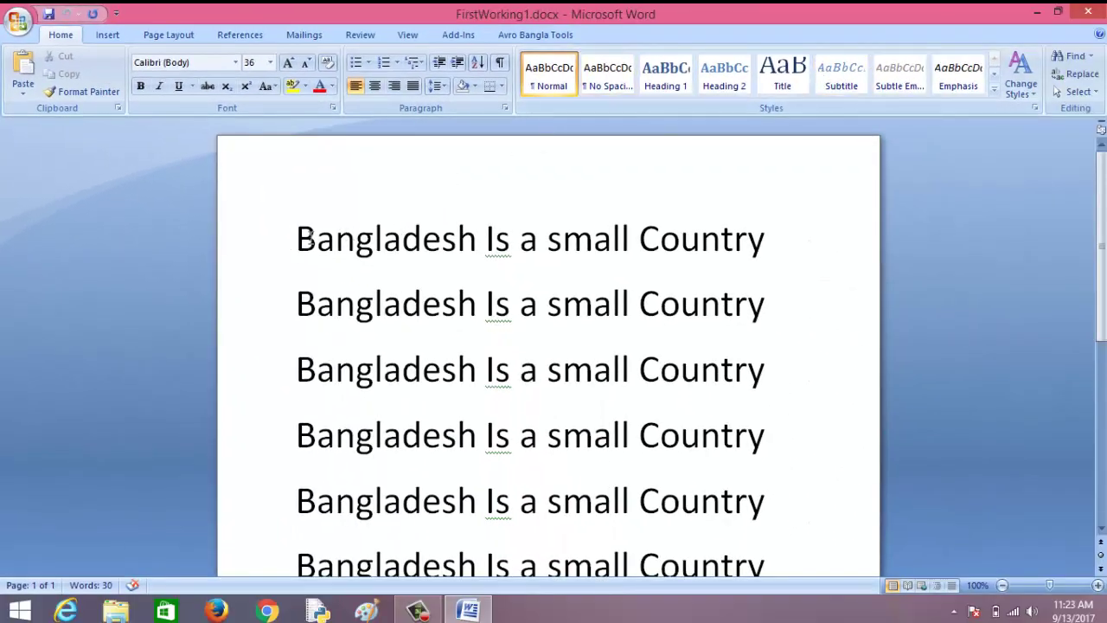
Select the first 'Bangladesh Is a small Country' line and set its font size to 16.
{"action": "left_click_drag", "start_coordinate": [297, 238], "coordinate": [705, 241]}
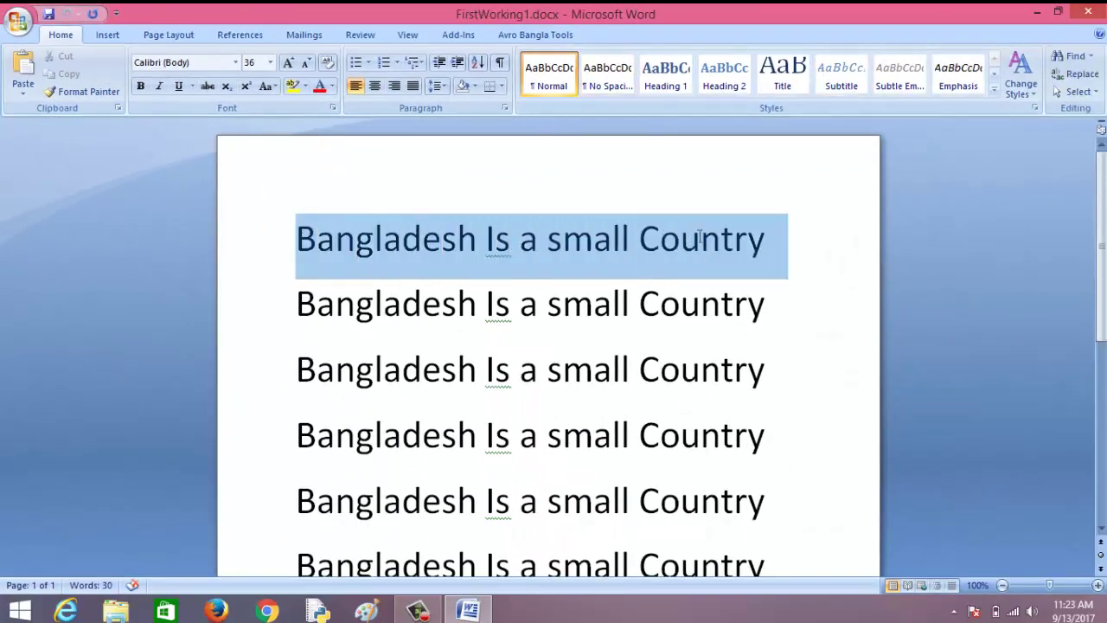
{"action": "left_click", "coordinate": [337, 238]}
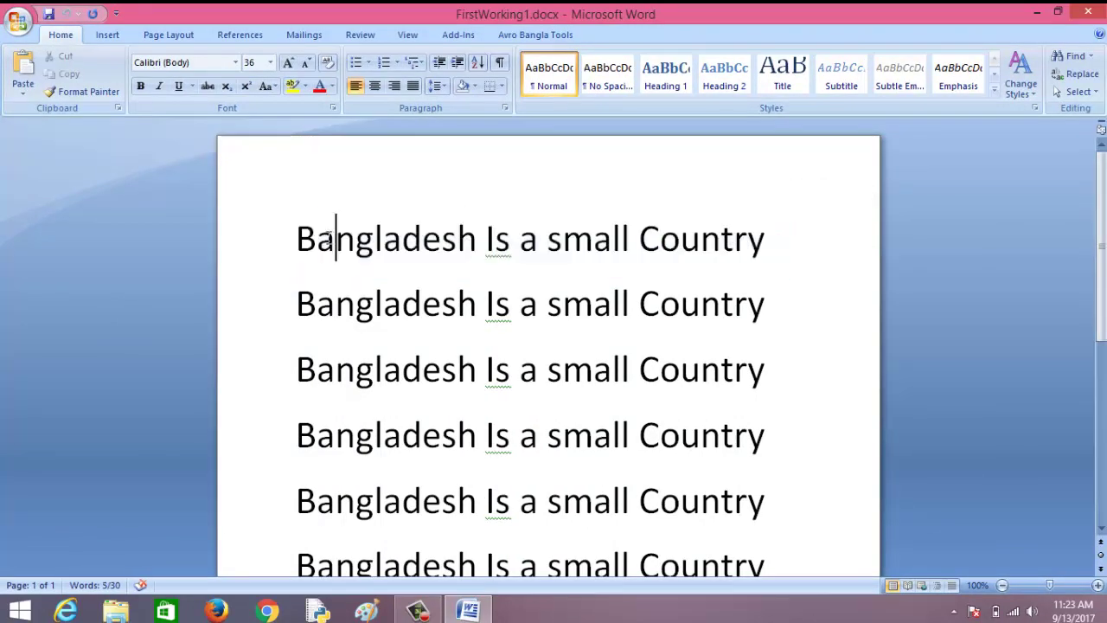
{"action": "left_click", "coordinate": [289, 238]}
{"action": "left_click_drag", "start_coordinate": [289, 239], "coordinate": [754, 252]}
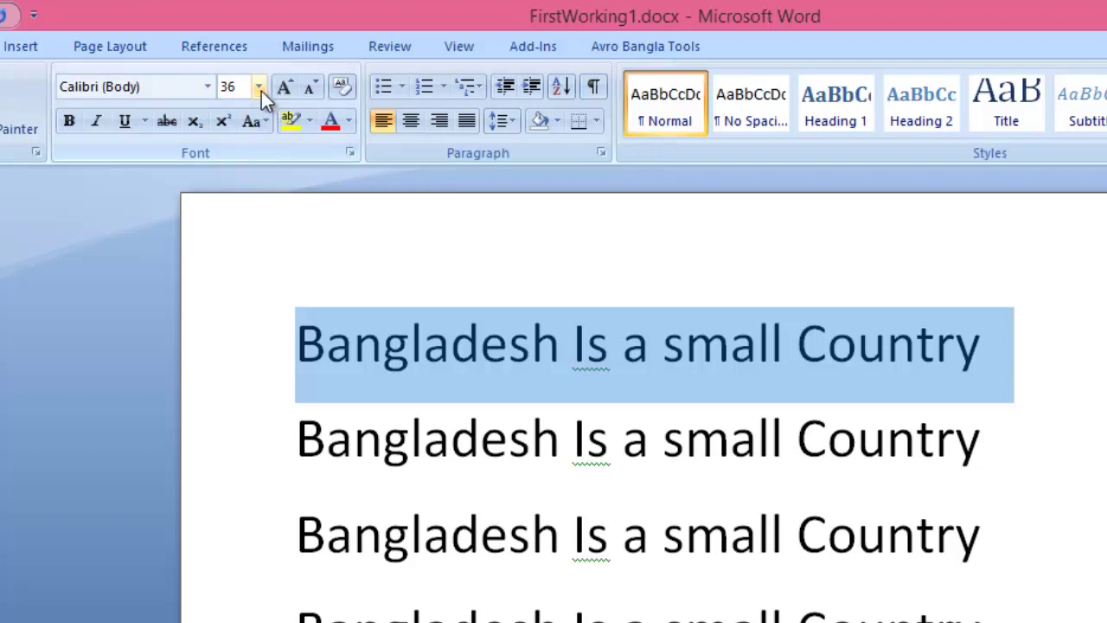
{"action": "left_click", "coordinate": [261, 91]}
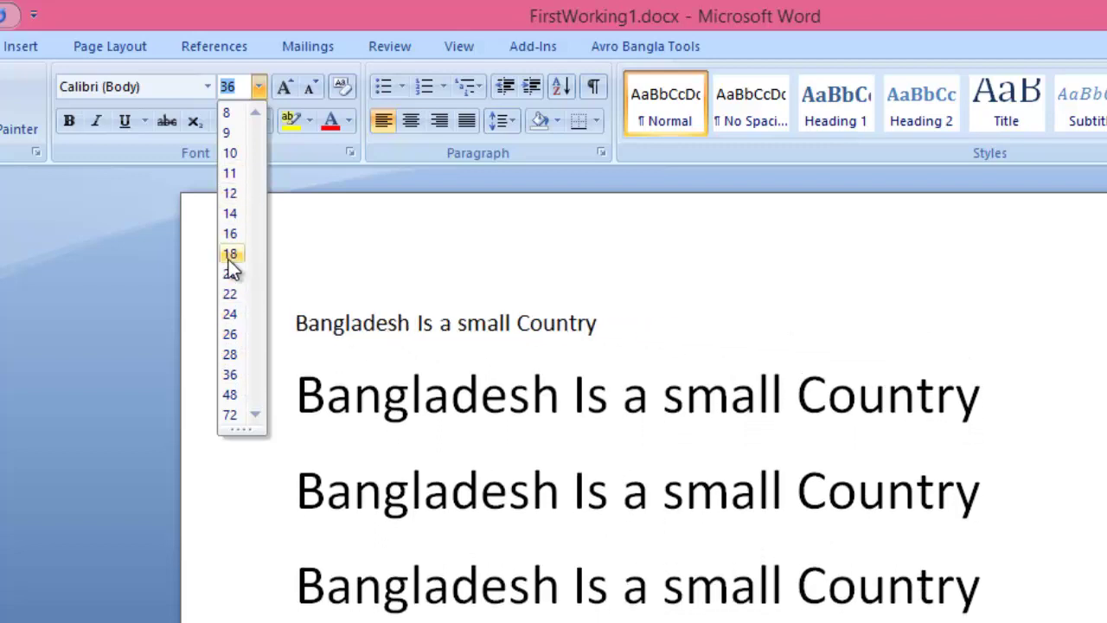
{"action": "left_click", "coordinate": [229, 234]}
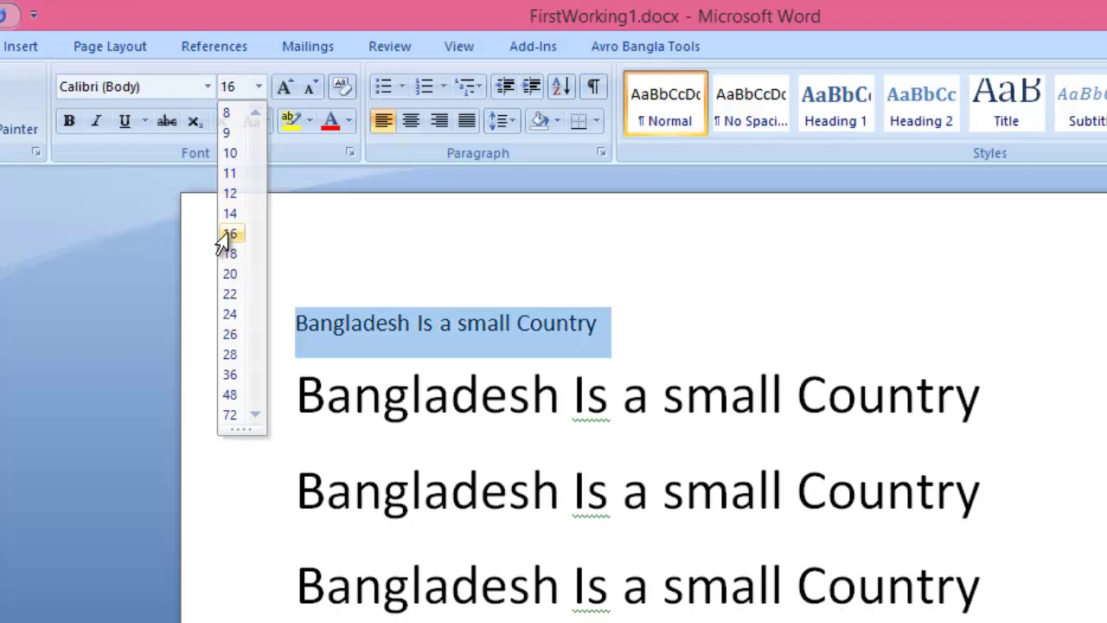
{"action": "left_click", "coordinate": [442, 318]}
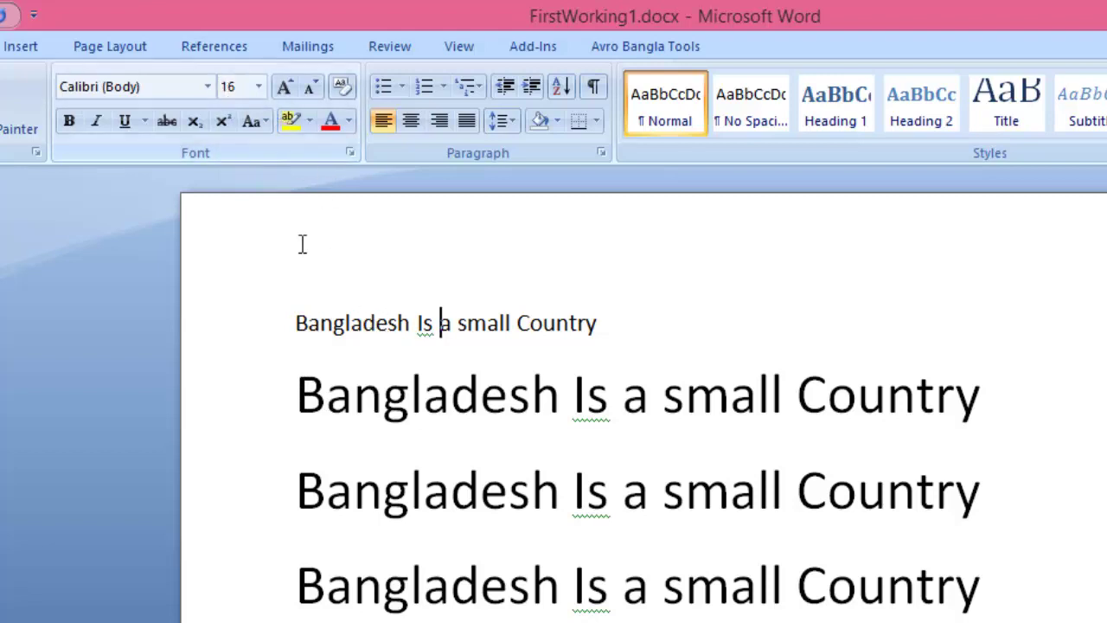
{"action": "left_click", "coordinate": [407, 396]}
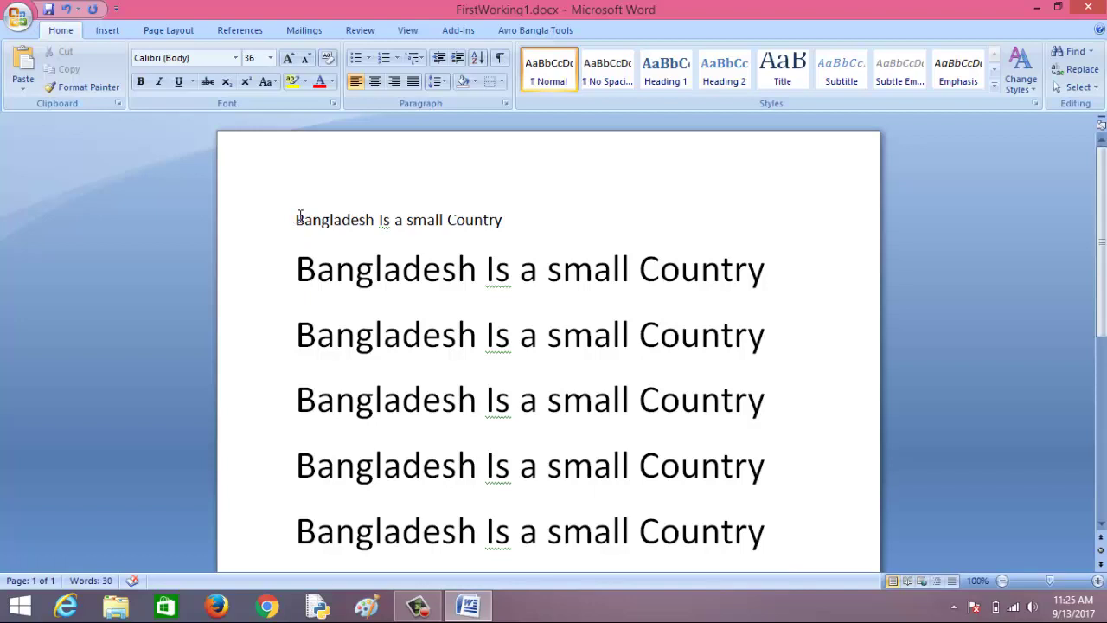
Resize the top line with Ctrl+] and Ctrl+[ until its font size reads 34.
{"action": "left_click", "coordinate": [295, 218]}
{"action": "left_click_drag", "start_coordinate": [295, 218], "coordinate": [511, 227]}
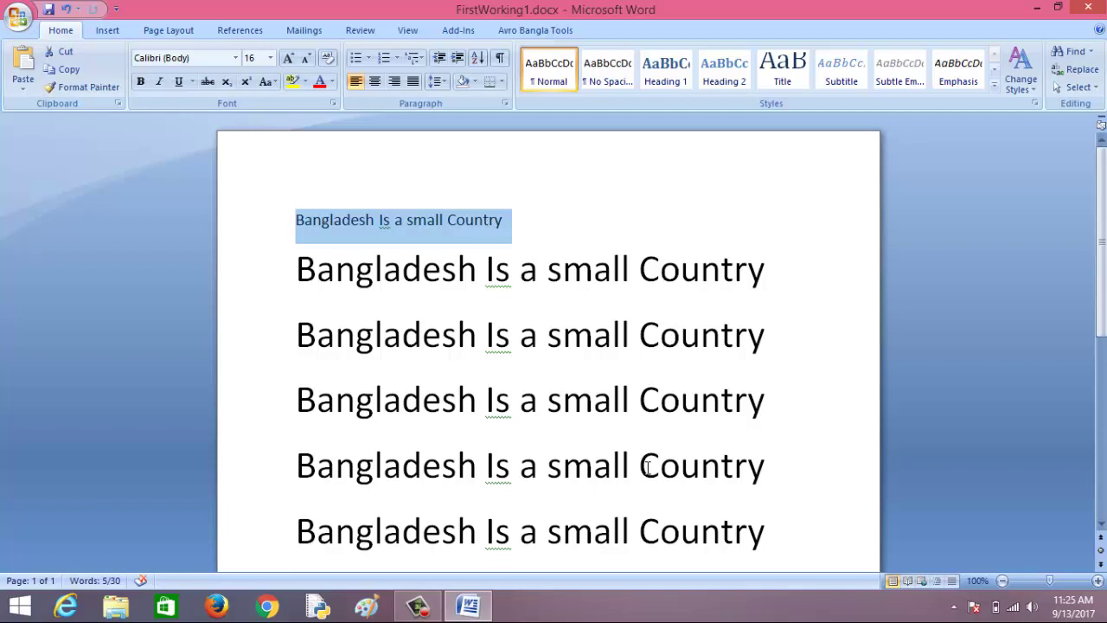
{"action": "key", "text": "ctrl+bracketright"}
{"action": "key", "text": "ctrl+bracketright"}
{"action": "key", "text": "ctrl+bracketright"}
{"action": "key", "text": "ctrl+bracketright"}
{"action": "key", "text": "ctrl+bracketright"}
{"action": "key", "text": "ctrl+bracketright"}
{"action": "key", "text": "ctrl+bracketright"}
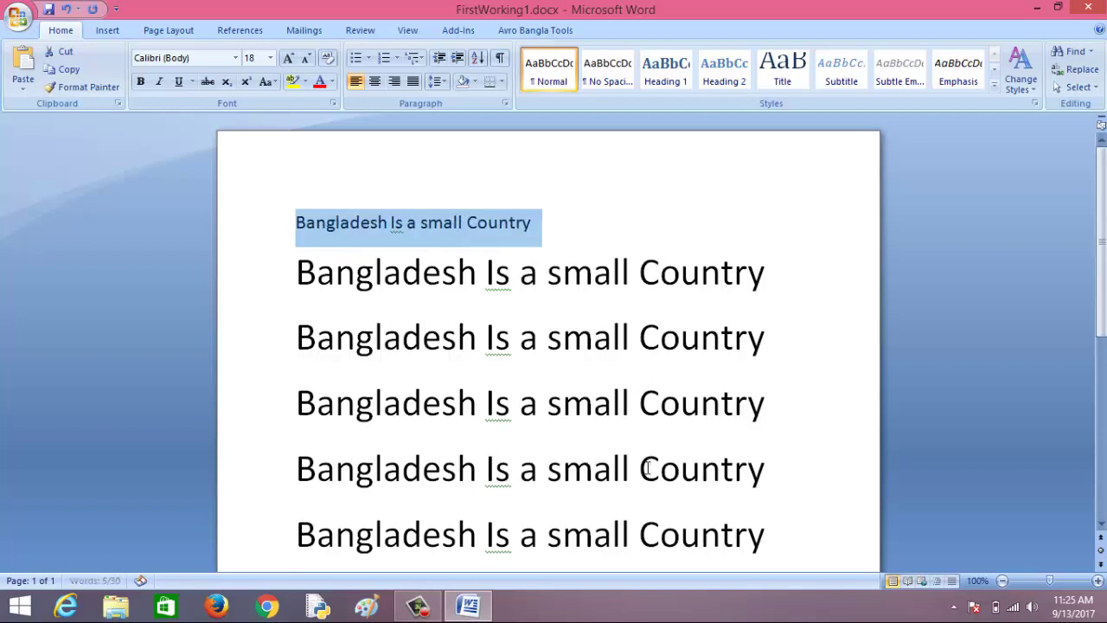
{"action": "key", "text": "ctrl+bracketright"}
{"action": "key", "text": "ctrl+bracketright"}
{"action": "key", "text": "ctrl+bracketright"}
{"action": "key", "text": "ctrl+bracketright"}
{"action": "key", "text": "ctrl+bracketright"}
{"action": "key", "text": "ctrl+bracketright"}
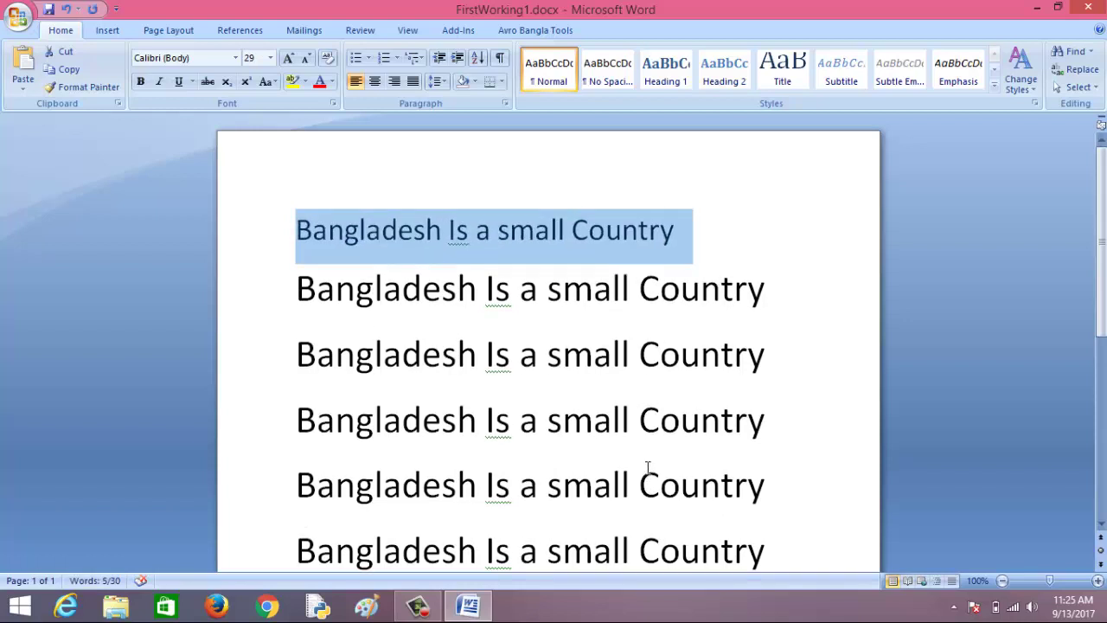
{"action": "key", "text": "ctrl+bracketright"}
{"action": "key", "text": "ctrl+bracketright"}
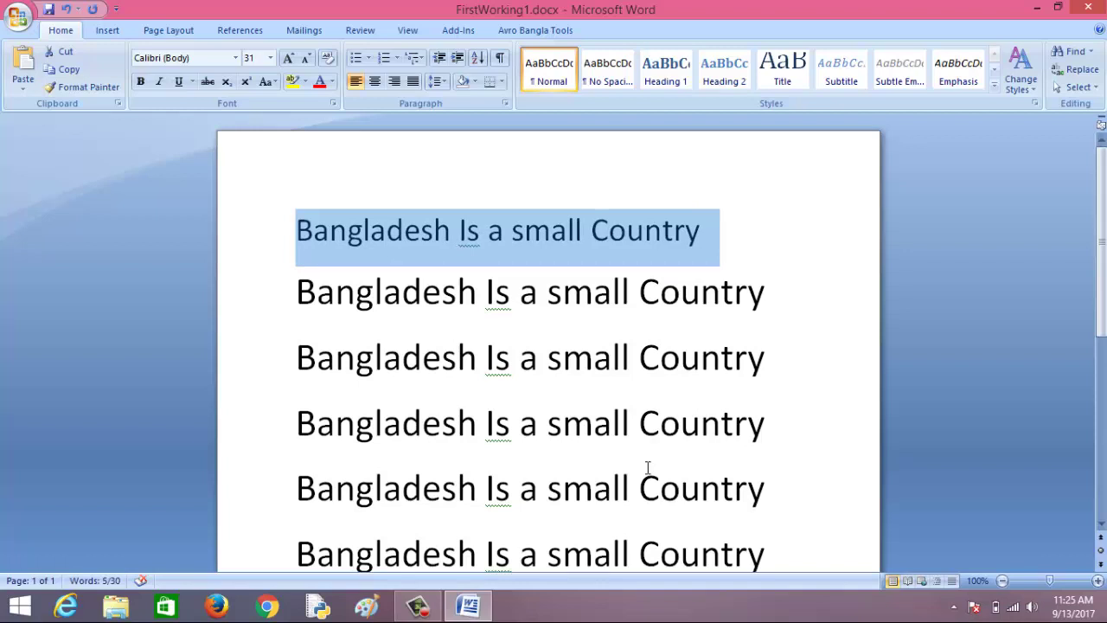
{"action": "key", "text": "ctrl+bracketleft"}
{"action": "key", "text": "ctrl+bracketleft"}
{"action": "key", "text": "ctrl+bracketleft"}
{"action": "key", "text": "ctrl+bracketleft"}
{"action": "key", "text": "ctrl+bracketleft"}
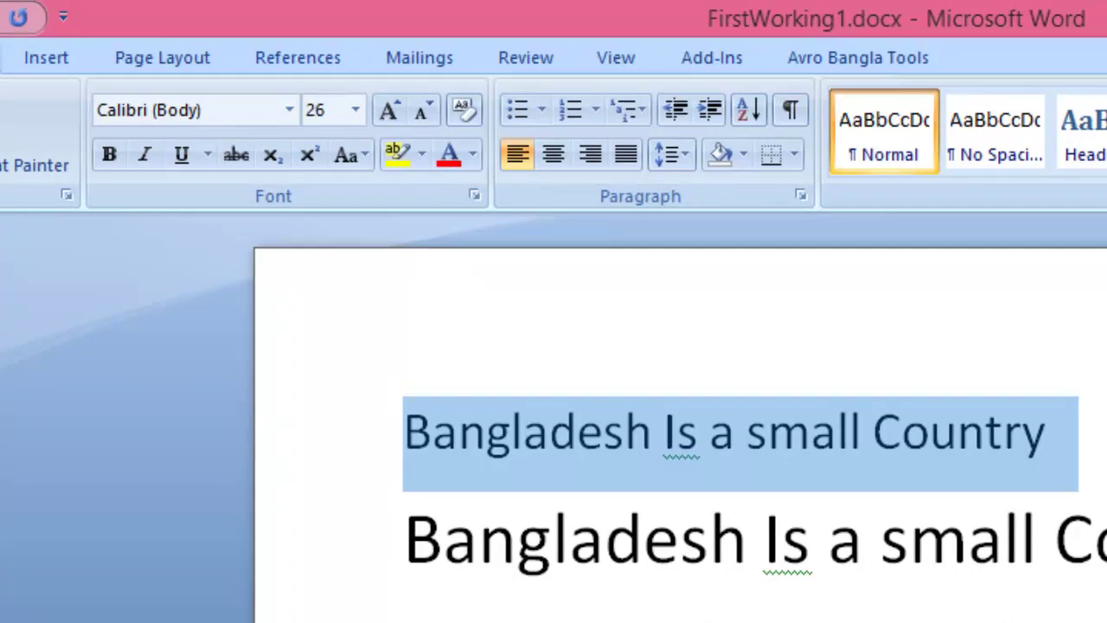
{"action": "key", "text": "ctrl+bracketleft"}
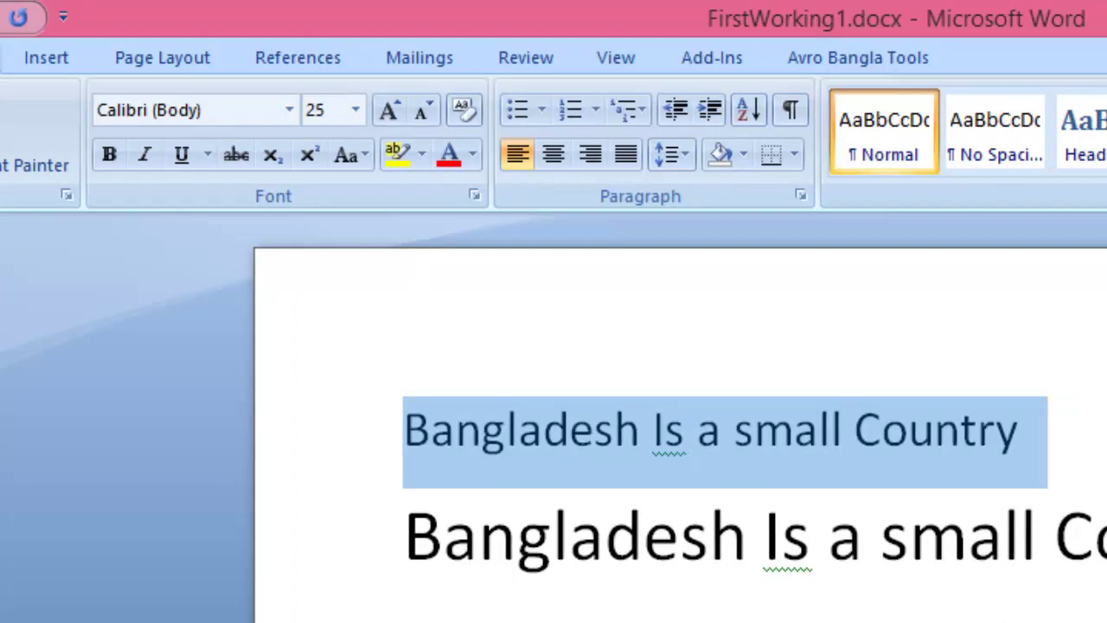
{"action": "key", "text": "ctrl+bracketleft"}
{"action": "key", "text": "ctrl+bracketleft"}
{"action": "key", "text": "ctrl+bracketleft"}
{"action": "key", "text": "ctrl+bracketleft"}
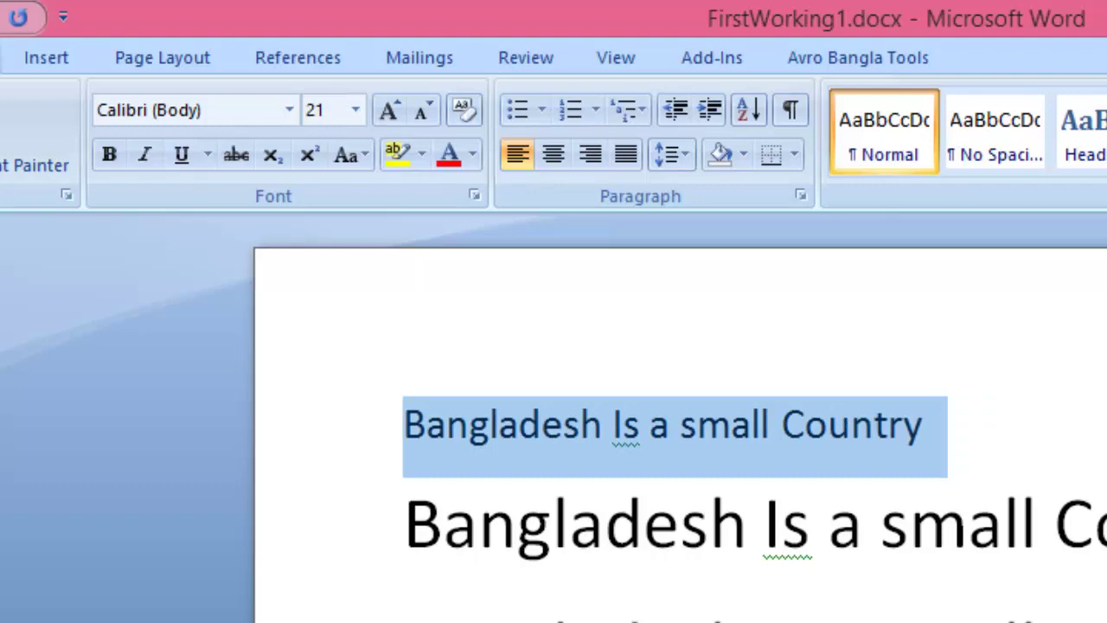
{"action": "key", "text": "ctrl+bracketright"}
{"action": "key", "text": "ctrl+bracketright"}
{"action": "key", "text": "ctrl+bracketright"}
{"action": "key", "text": "ctrl+bracketright"}
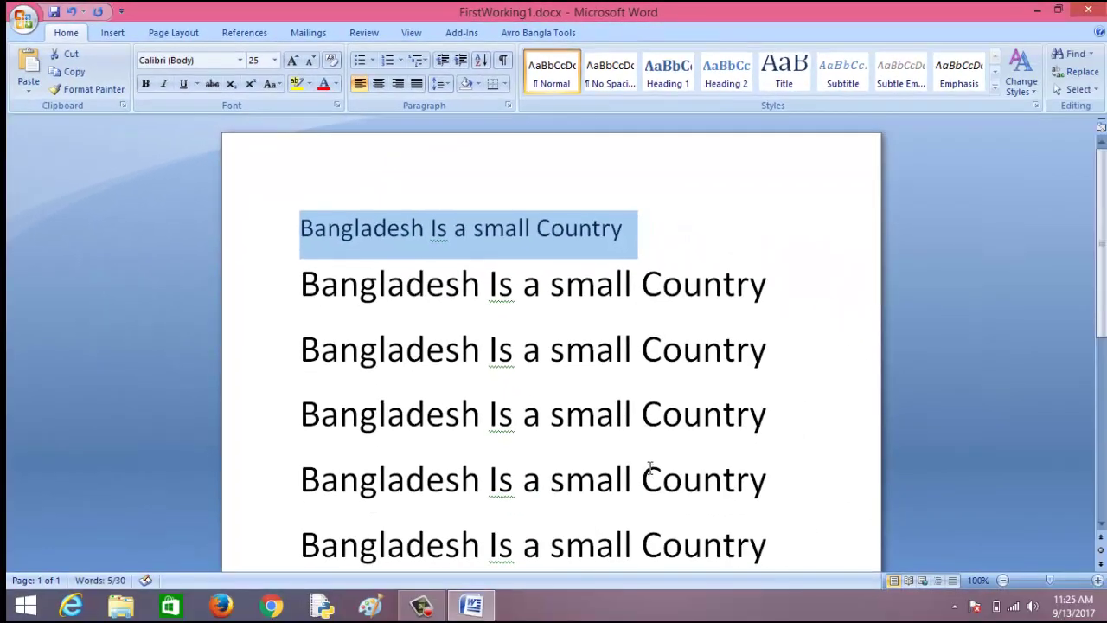
{"action": "key", "text": "ctrl+bracketright"}
{"action": "key", "text": "ctrl+bracketright"}
{"action": "key", "text": "ctrl+bracketright"}
{"action": "key", "text": "ctrl+bracketright"}
{"action": "key", "text": "ctrl+bracketright"}
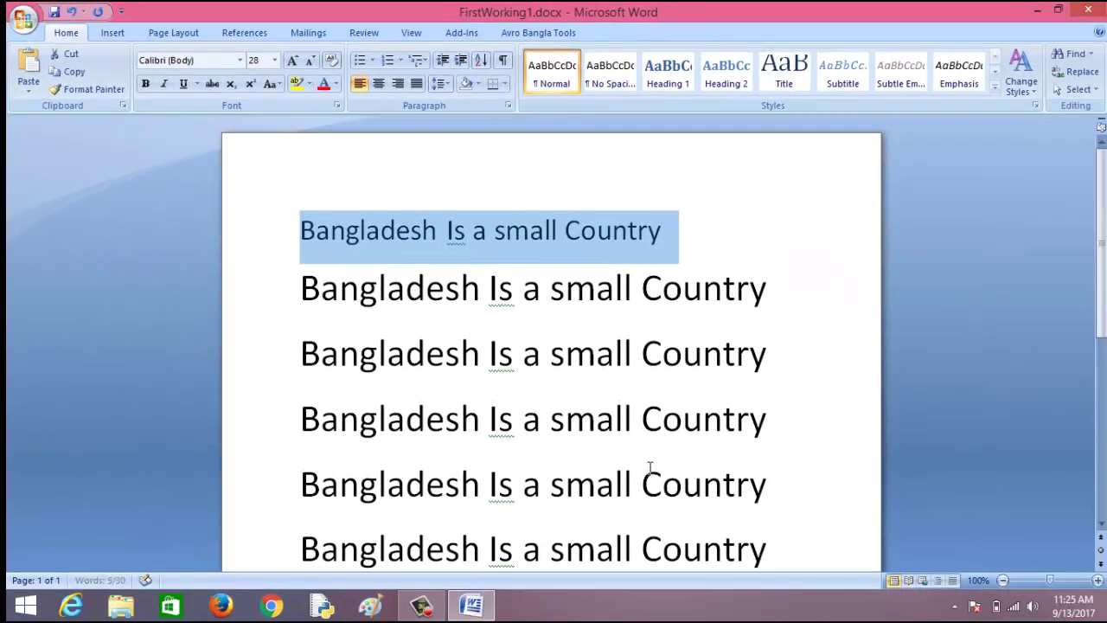
{"action": "key", "text": "ctrl+bracketright"}
{"action": "key", "text": "ctrl+bracketright"}
{"action": "key", "text": "ctrl+bracketright"}
{"action": "key", "text": "ctrl+bracketright"}
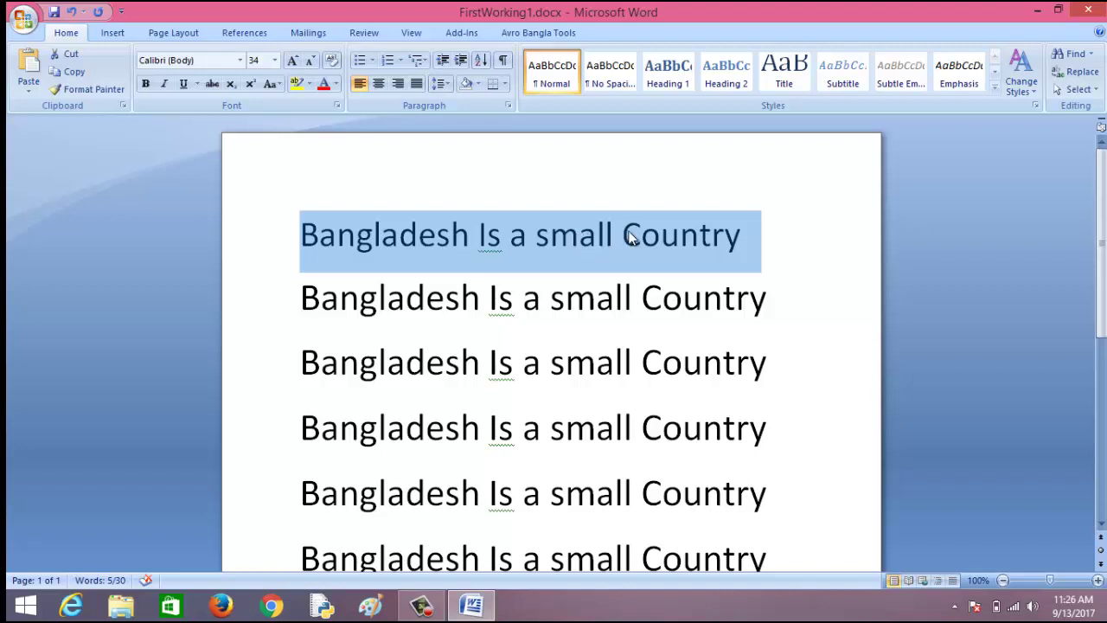
{"action": "left_click", "coordinate": [305, 233]}
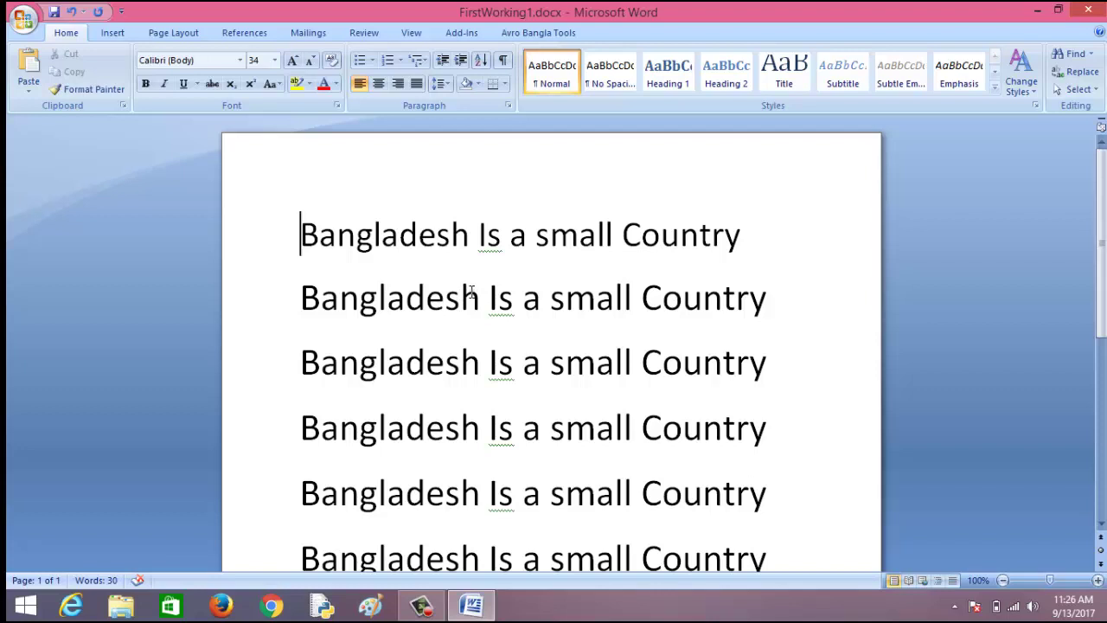
{"action": "scroll", "coordinate": [470, 282], "scroll_direction": "down", "scroll_amount": 2}
{"action": "scroll", "coordinate": [471, 280], "scroll_direction": "up", "scroll_amount": 2}
{"action": "left_click_drag", "start_coordinate": [298, 235], "coordinate": [681, 303]}
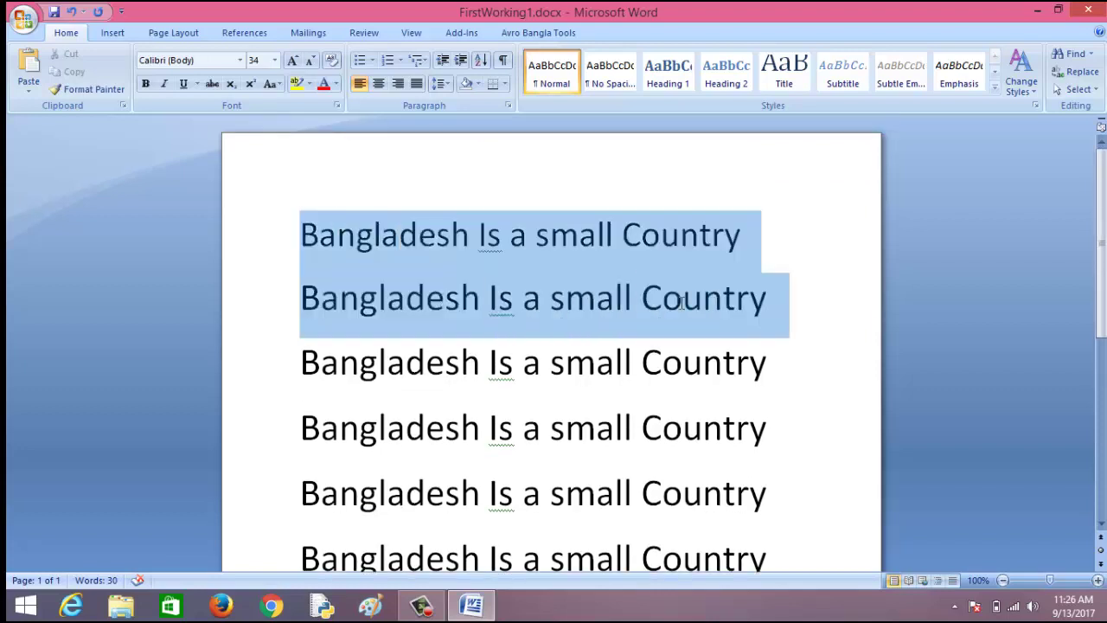
{"action": "left_click", "coordinate": [164, 84]}
{"action": "left_click", "coordinate": [482, 310]}
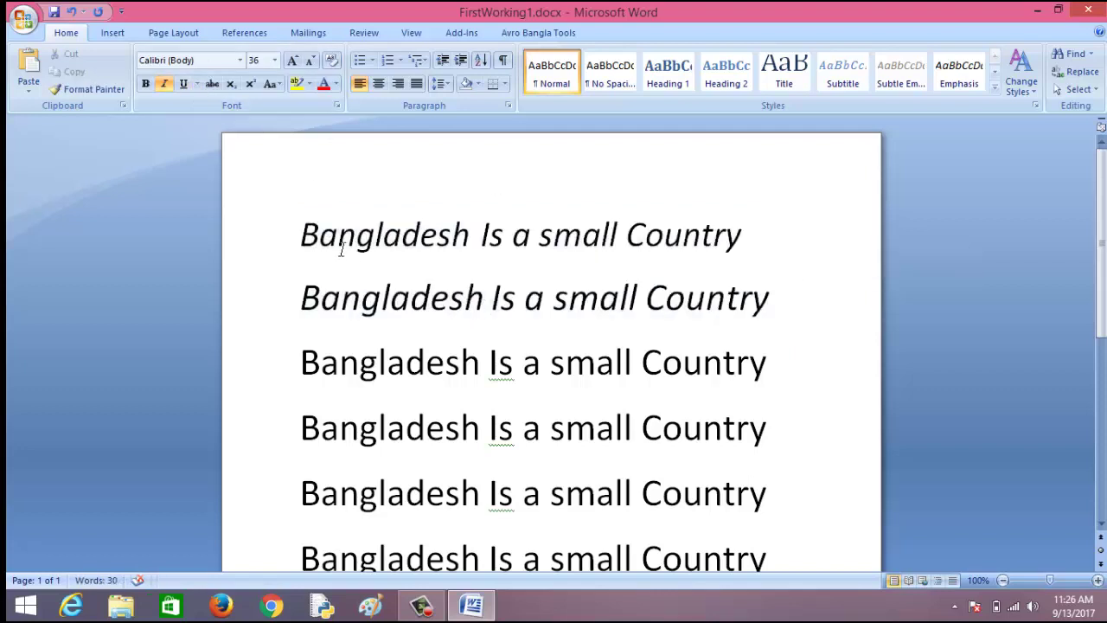
{"action": "left_click_drag", "start_coordinate": [299, 361], "coordinate": [503, 500]}
{"action": "left_click", "coordinate": [339, 234]}
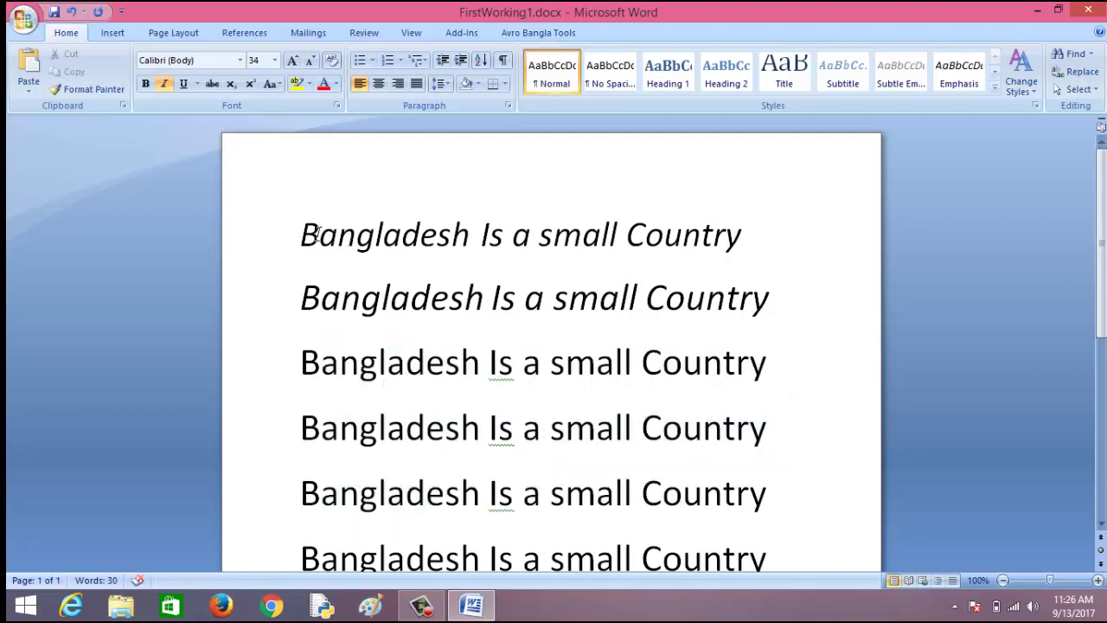
{"action": "left_click", "coordinate": [445, 363]}
{"action": "left_click_drag", "start_coordinate": [296, 218], "coordinate": [756, 326]}
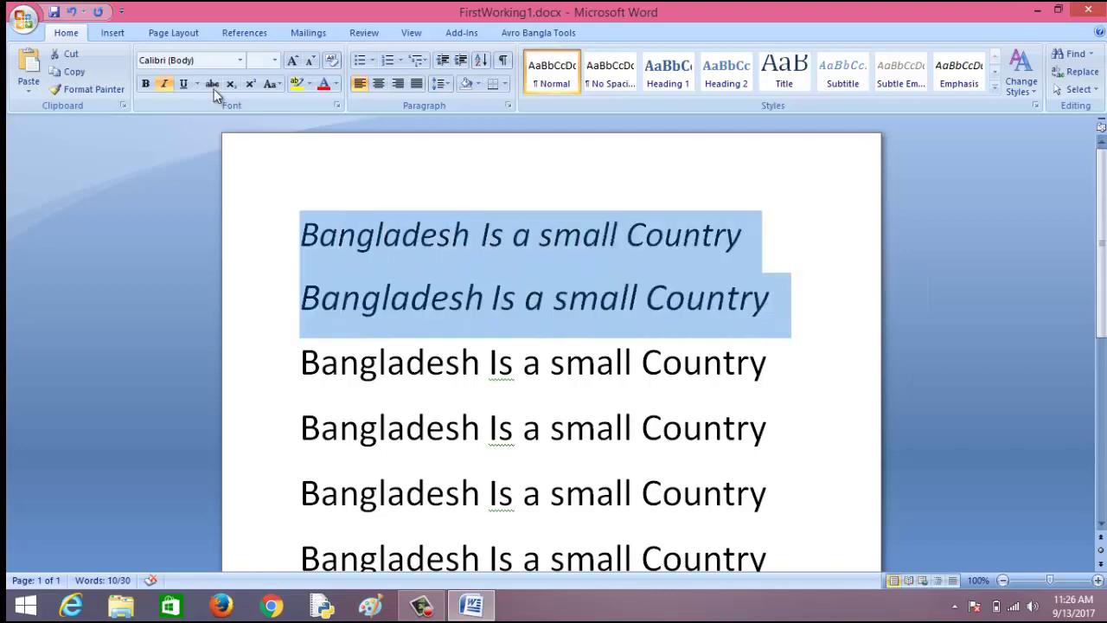
{"action": "left_click", "coordinate": [165, 84]}
{"action": "left_click", "coordinate": [481, 298]}
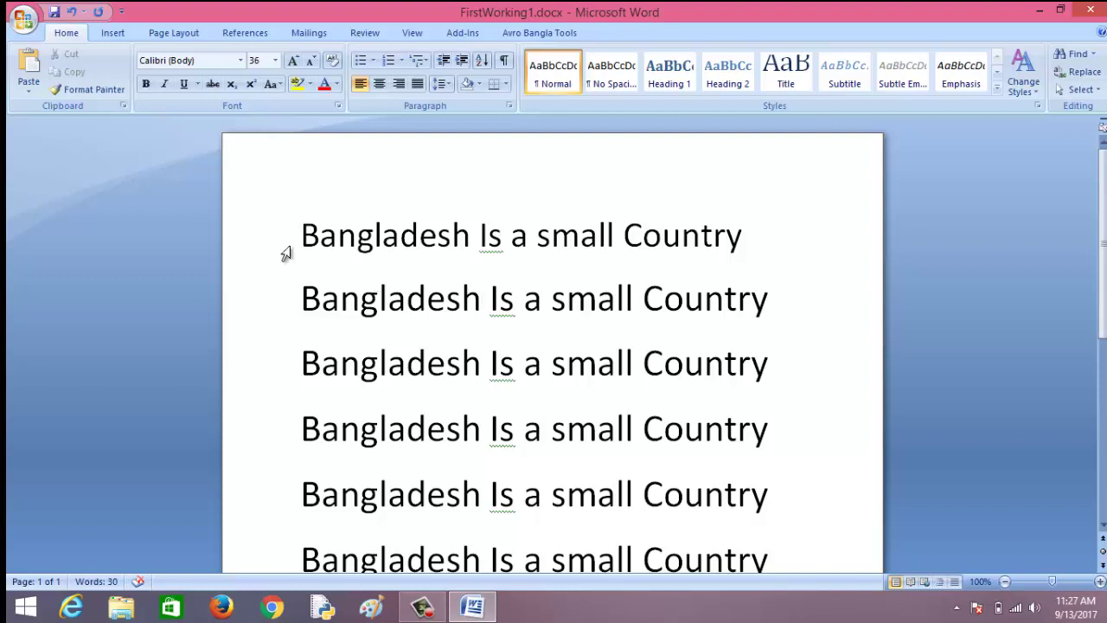
{"action": "left_click_drag", "start_coordinate": [305, 227], "coordinate": [726, 395]}
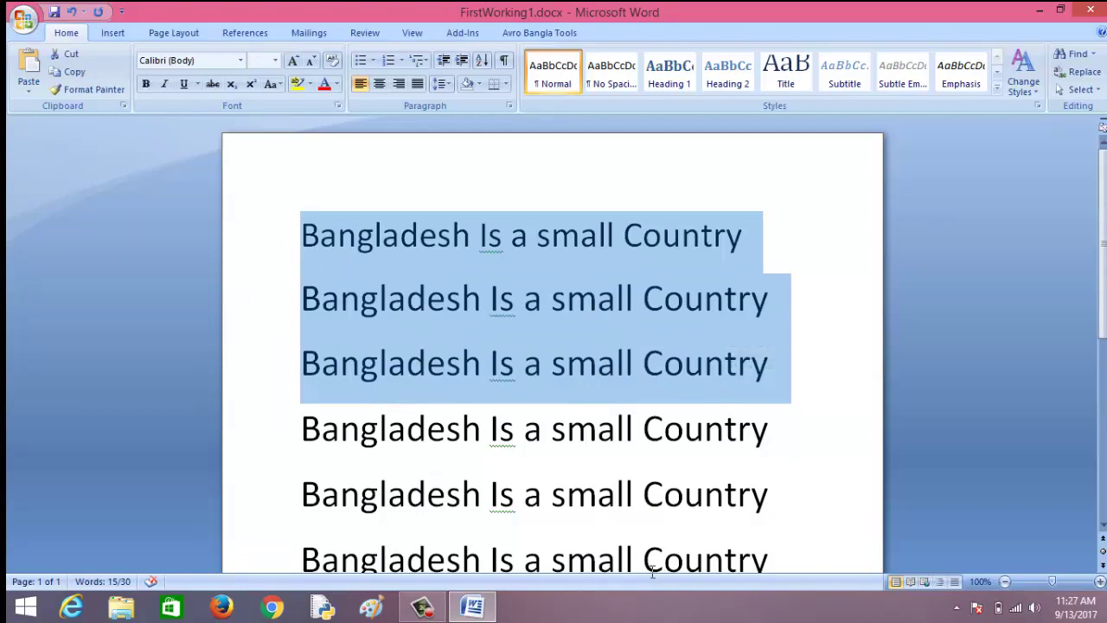
{"action": "key", "text": "ctrl+i"}
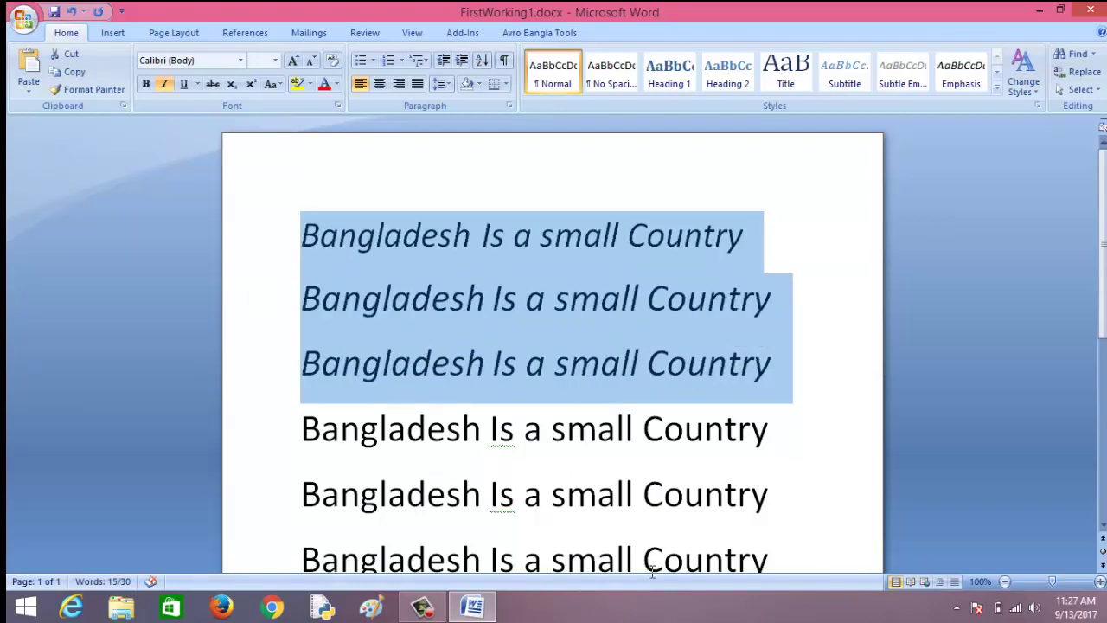
{"action": "key", "text": "ctrl+i"}
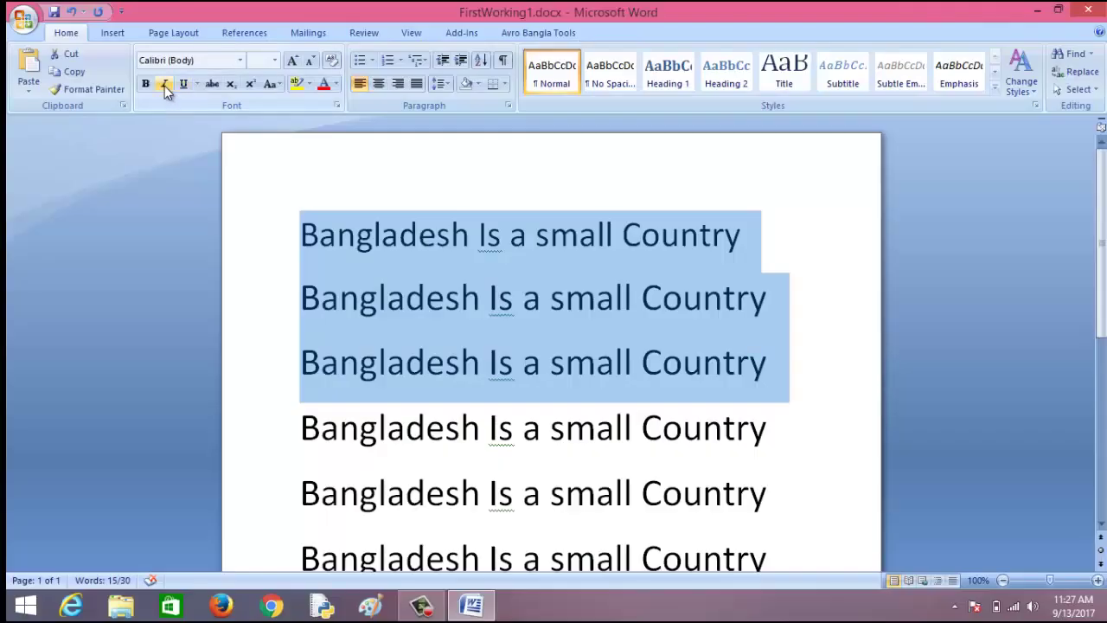
{"action": "left_click", "coordinate": [165, 84]}
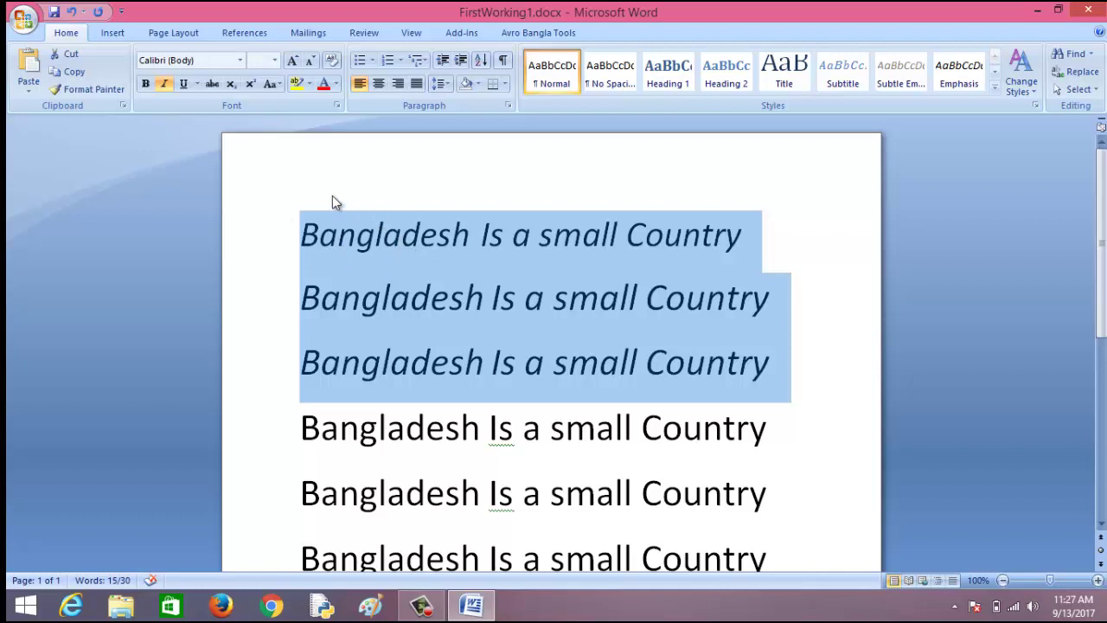
{"action": "left_click", "coordinate": [162, 85]}
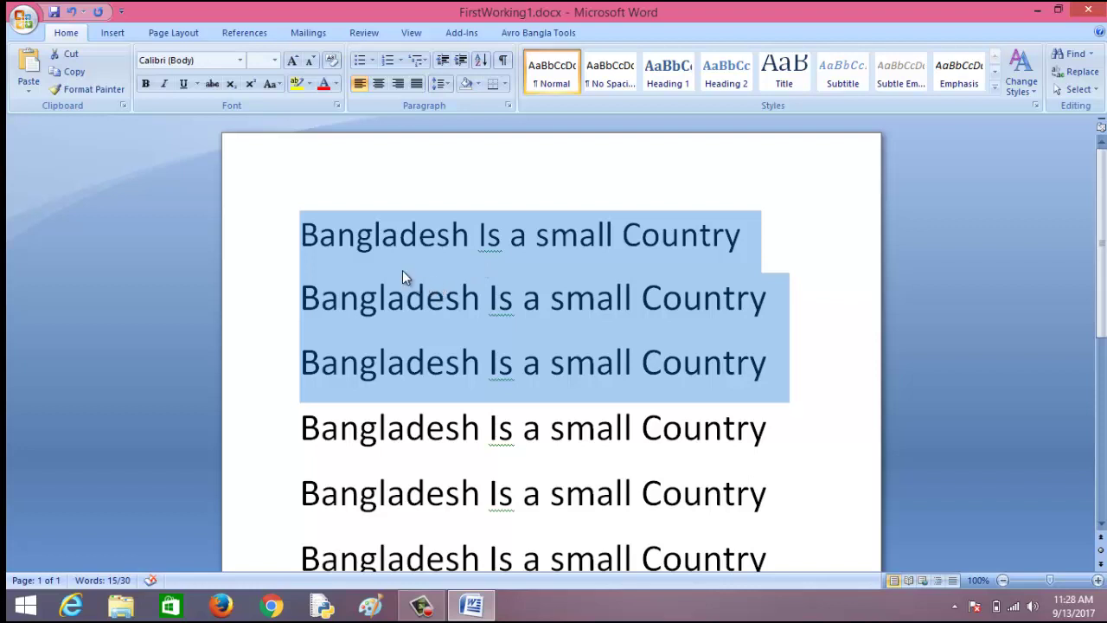
{"action": "left_click", "coordinate": [338, 251]}
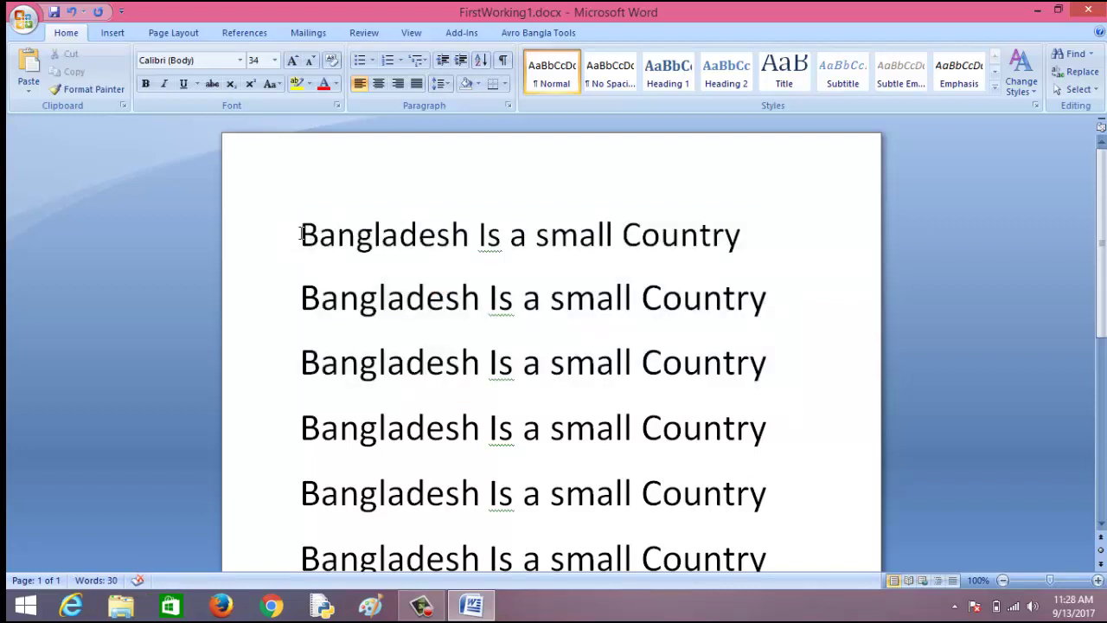
{"action": "left_click", "coordinate": [301, 233]}
{"action": "left_click_drag", "start_coordinate": [301, 234], "coordinate": [464, 245]}
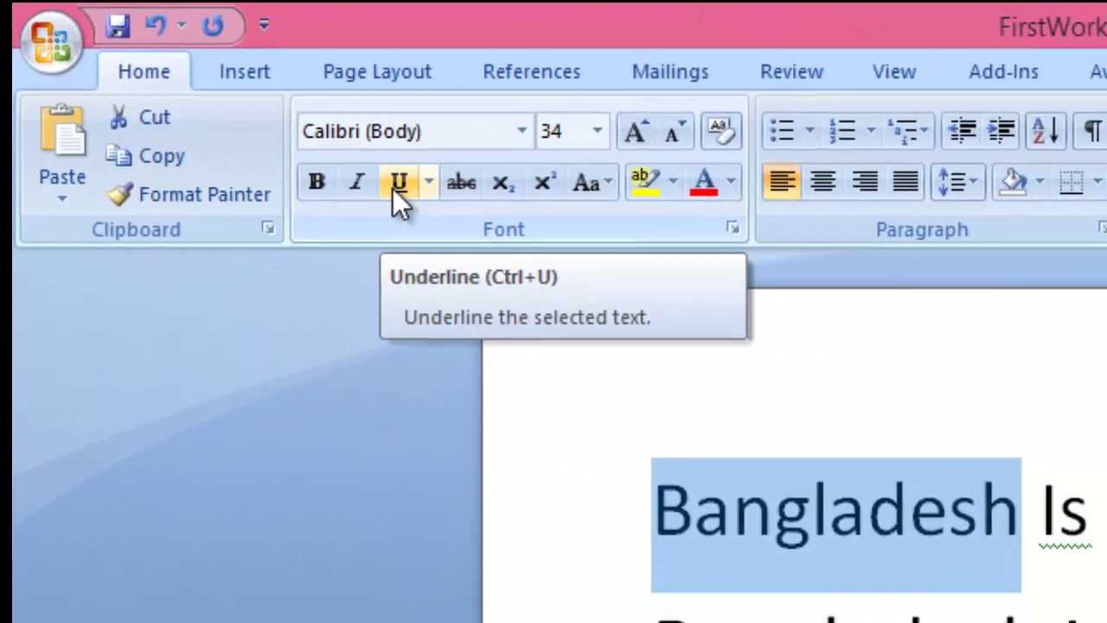
{"action": "left_click", "coordinate": [432, 203]}
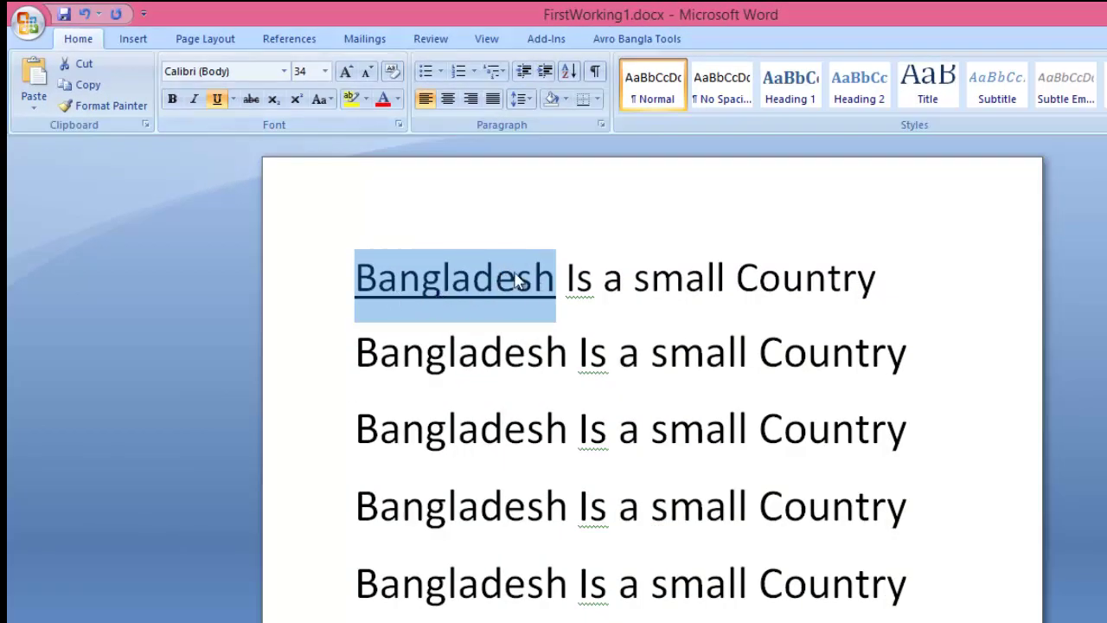
{"action": "left_click", "coordinate": [219, 101]}
{"action": "key", "text": "ctrl+u"}
{"action": "key", "text": "ctrl+u"}
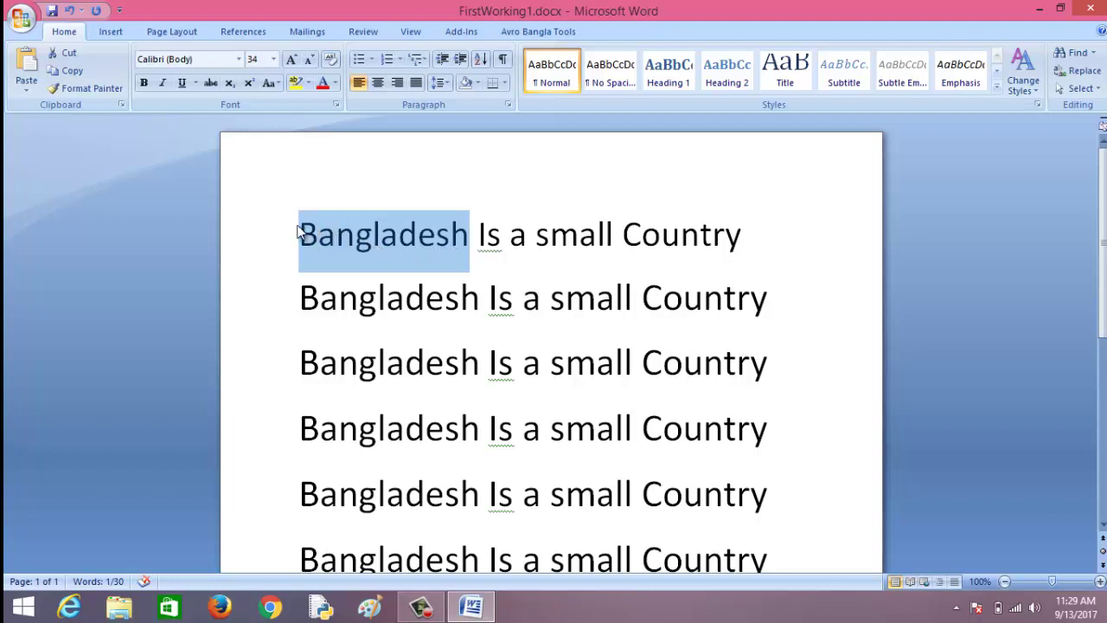
Make the first line's word 'Bangladesh' bold.
{"action": "left_click", "coordinate": [440, 234]}
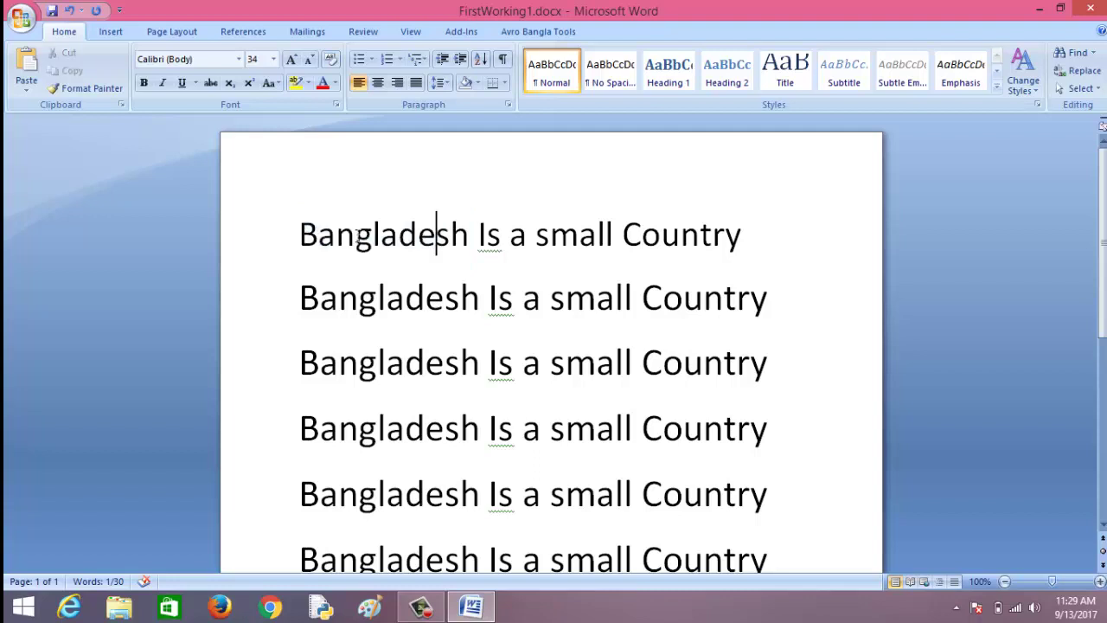
{"action": "left_click_drag", "start_coordinate": [304, 235], "coordinate": [467, 240]}
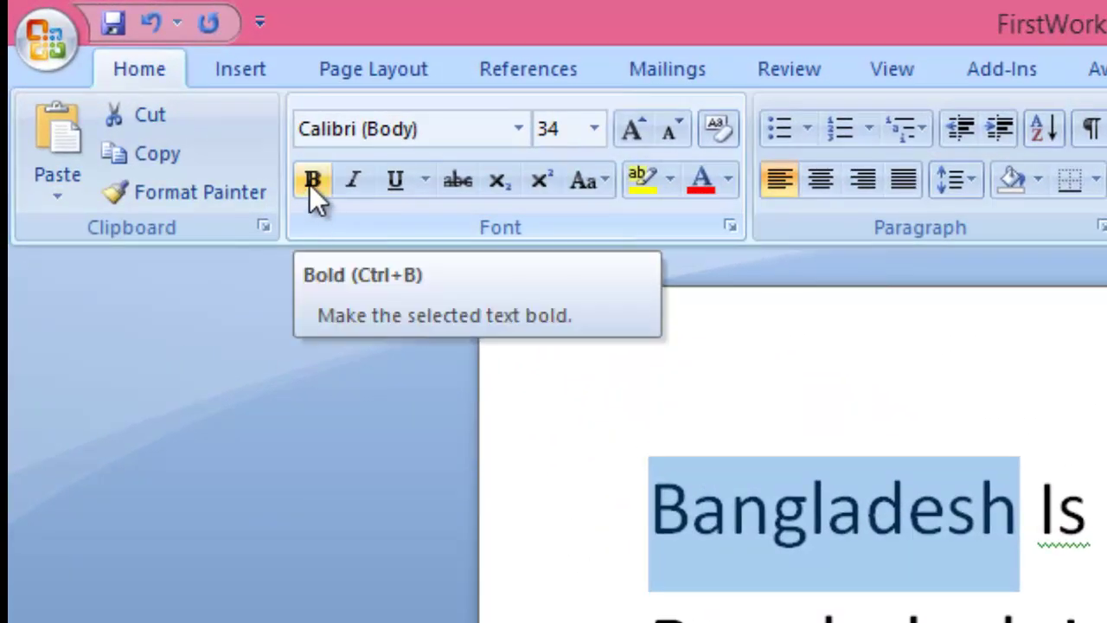
{"action": "left_click", "coordinate": [309, 184]}
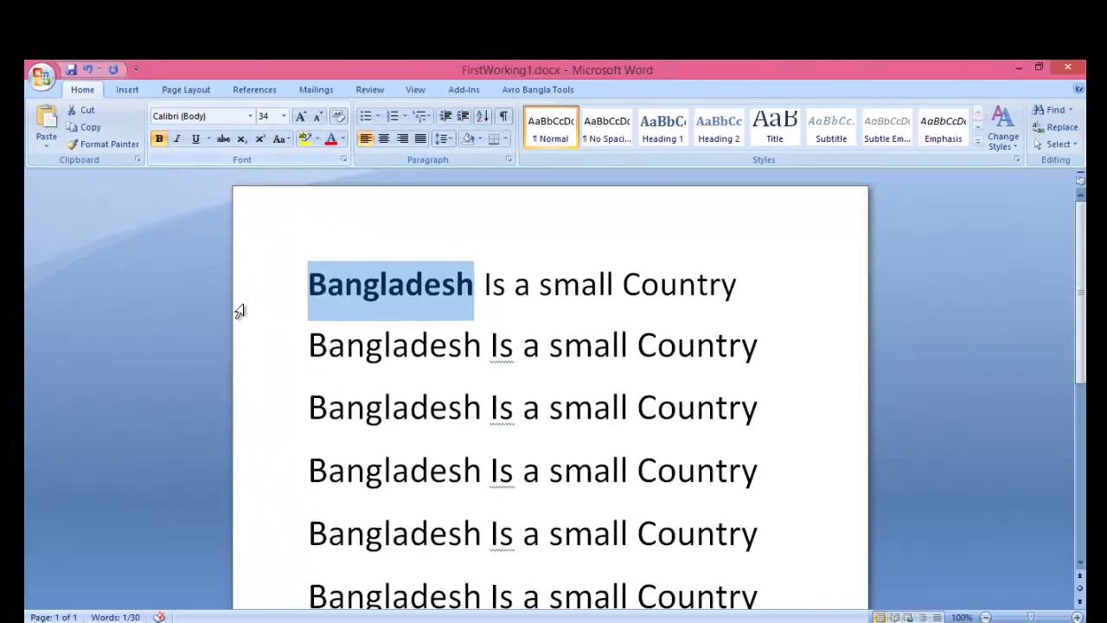
{"action": "left_click", "coordinate": [492, 286]}
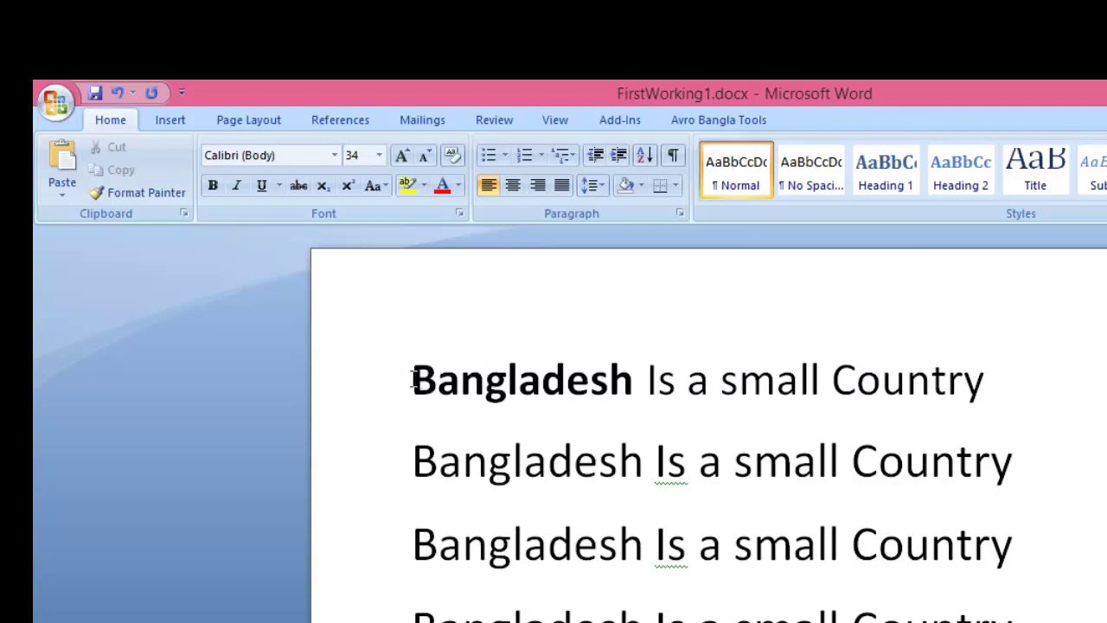
Underline and italicize the bold first 'Bangladesh'.
{"action": "left_click_drag", "start_coordinate": [412, 379], "coordinate": [637, 384]}
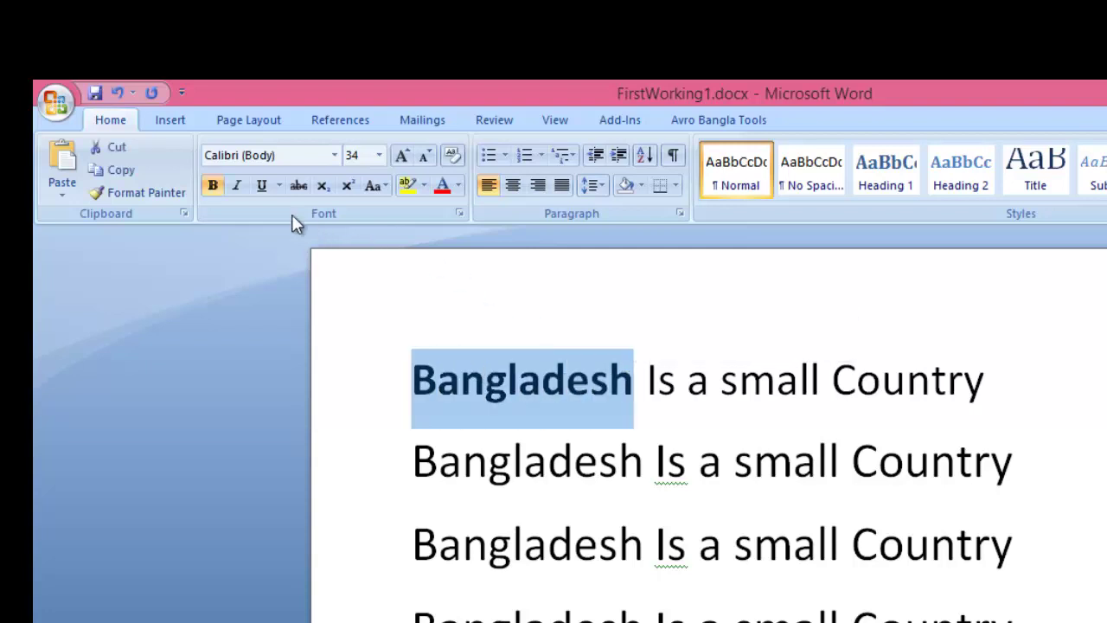
{"action": "left_click", "coordinate": [259, 189]}
{"action": "left_click", "coordinate": [690, 380]}
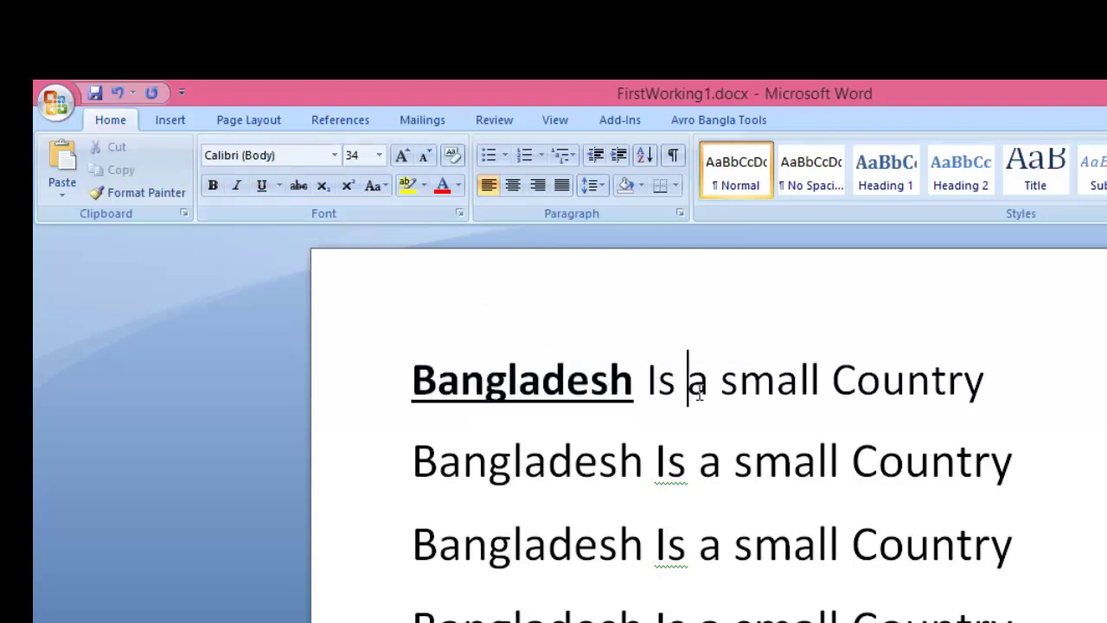
{"action": "left_click", "coordinate": [438, 379]}
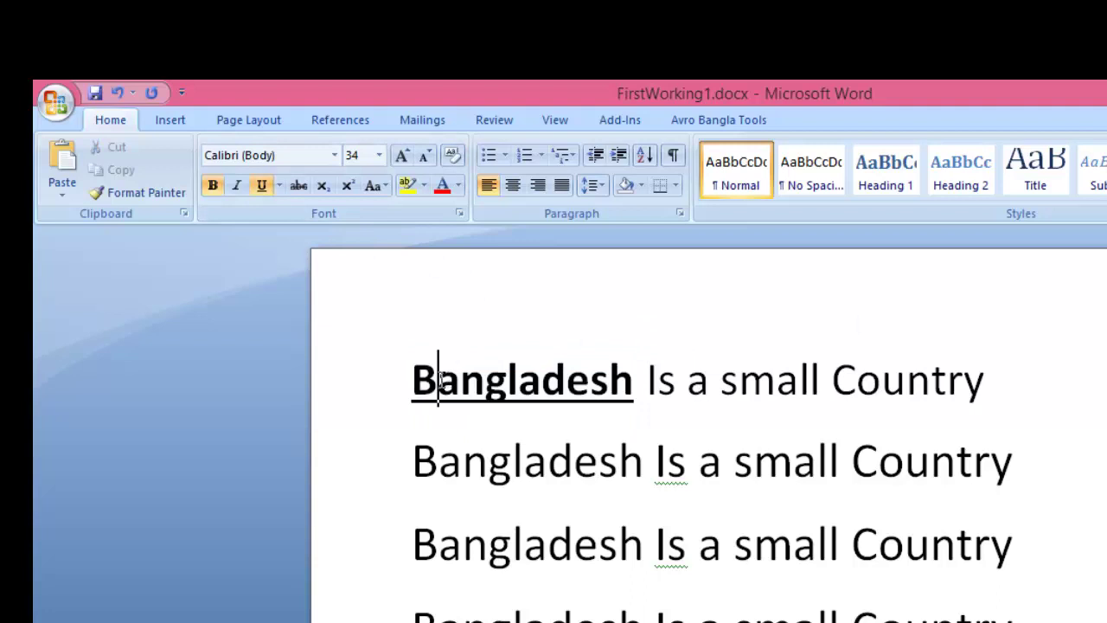
{"action": "left_click_drag", "start_coordinate": [412, 381], "coordinate": [635, 407]}
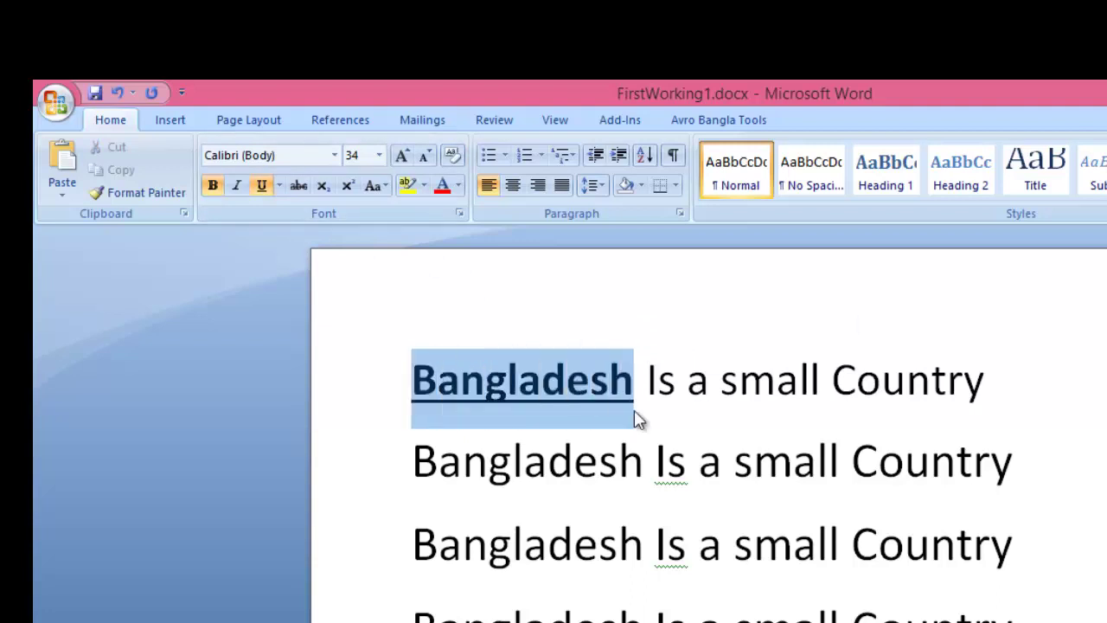
{"action": "left_click", "coordinate": [238, 185]}
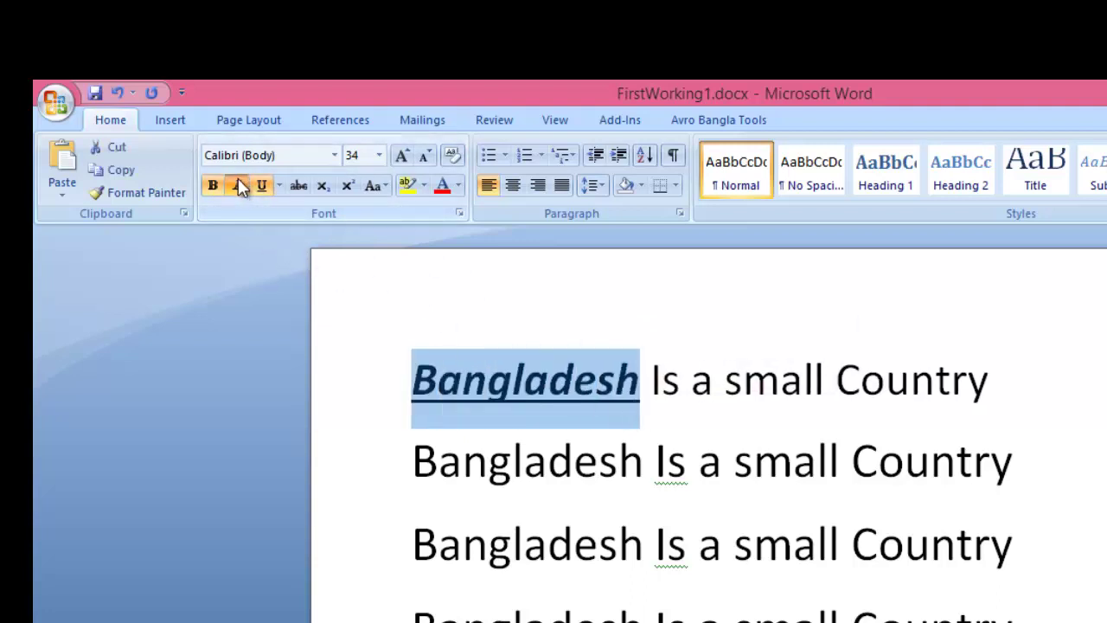
{"action": "left_click", "coordinate": [717, 391]}
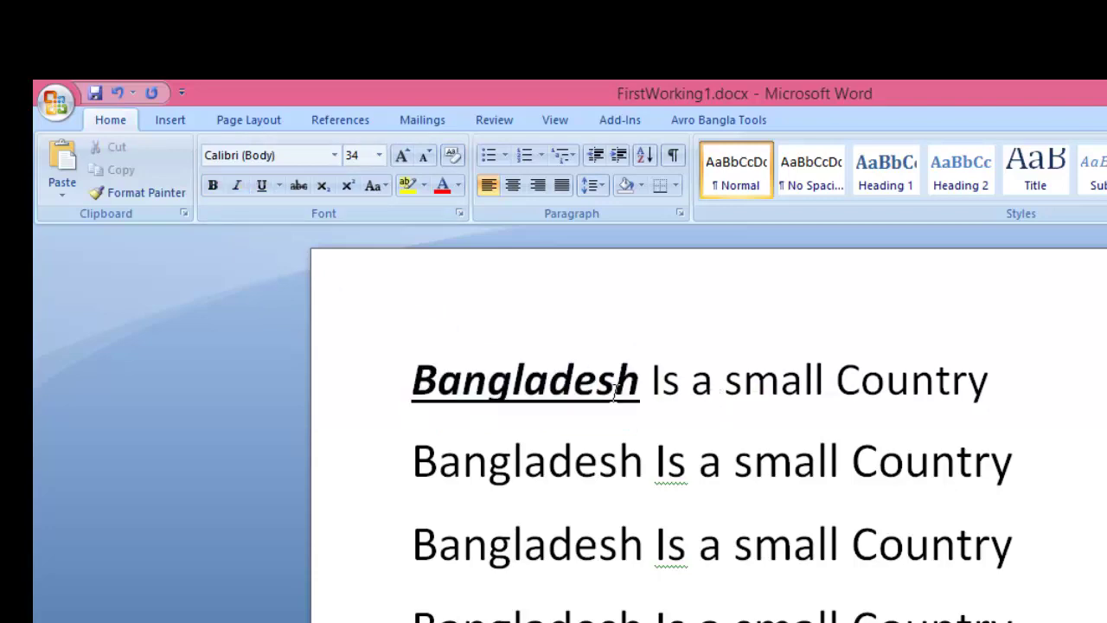
{"action": "left_click_drag", "start_coordinate": [414, 381], "coordinate": [644, 388]}
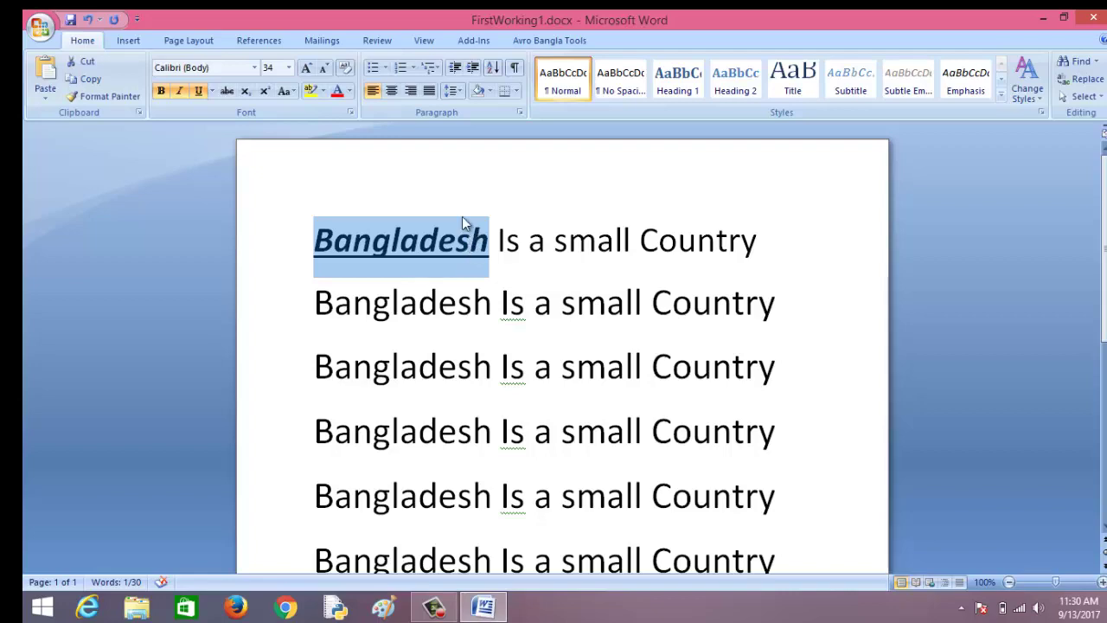
Change the styled first 'Bangladesh' to the Times New Roman font.
{"action": "left_click", "coordinate": [394, 232]}
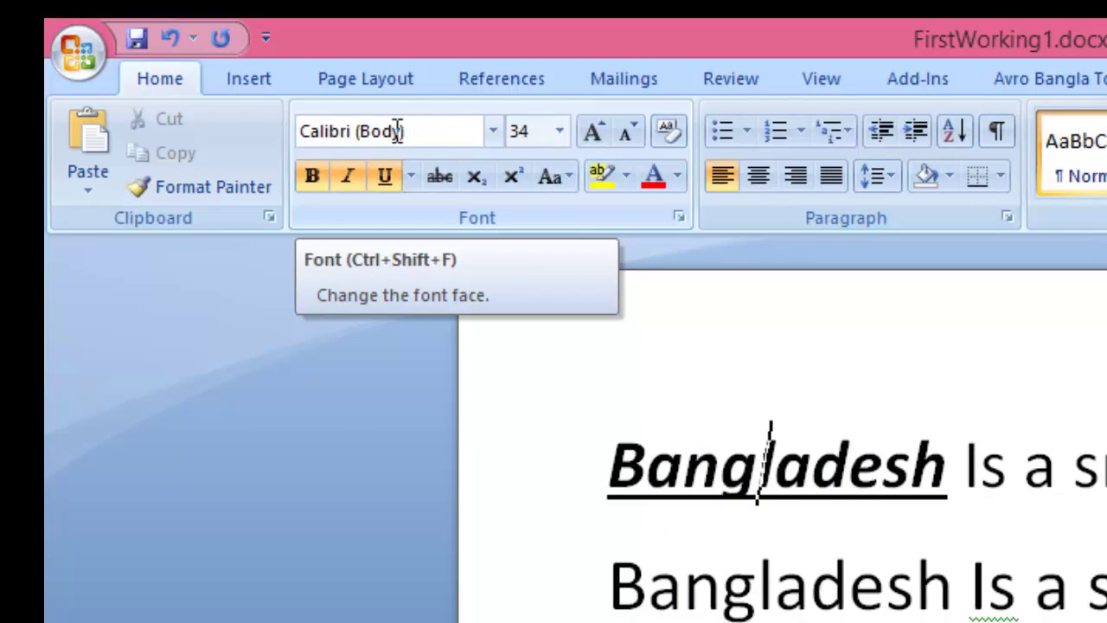
{"action": "left_click", "coordinate": [383, 132]}
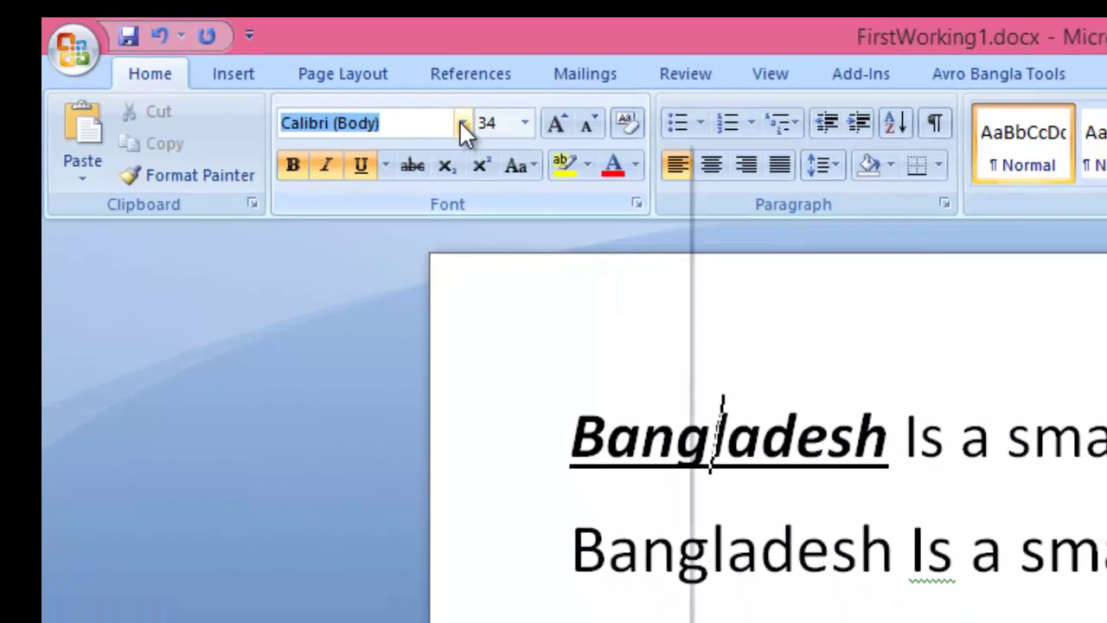
{"action": "left_click", "coordinate": [491, 131]}
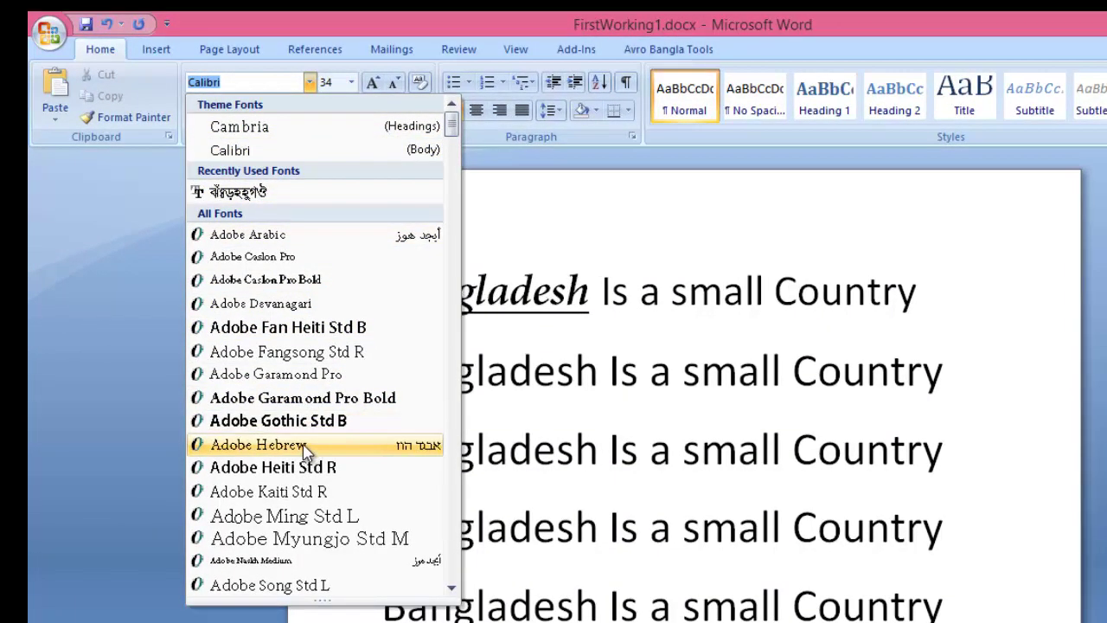
{"action": "scroll", "coordinate": [304, 430], "scroll_direction": "down", "scroll_amount": 3}
{"action": "scroll", "coordinate": [376, 425], "scroll_direction": "up", "scroll_amount": 3}
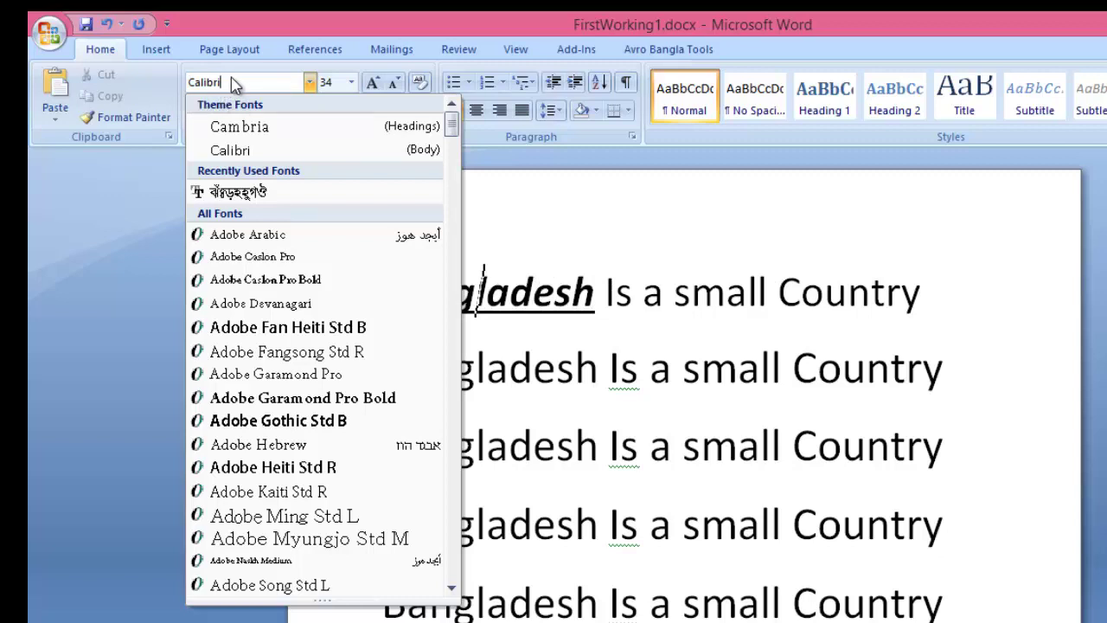
{"action": "left_click", "coordinate": [660, 210]}
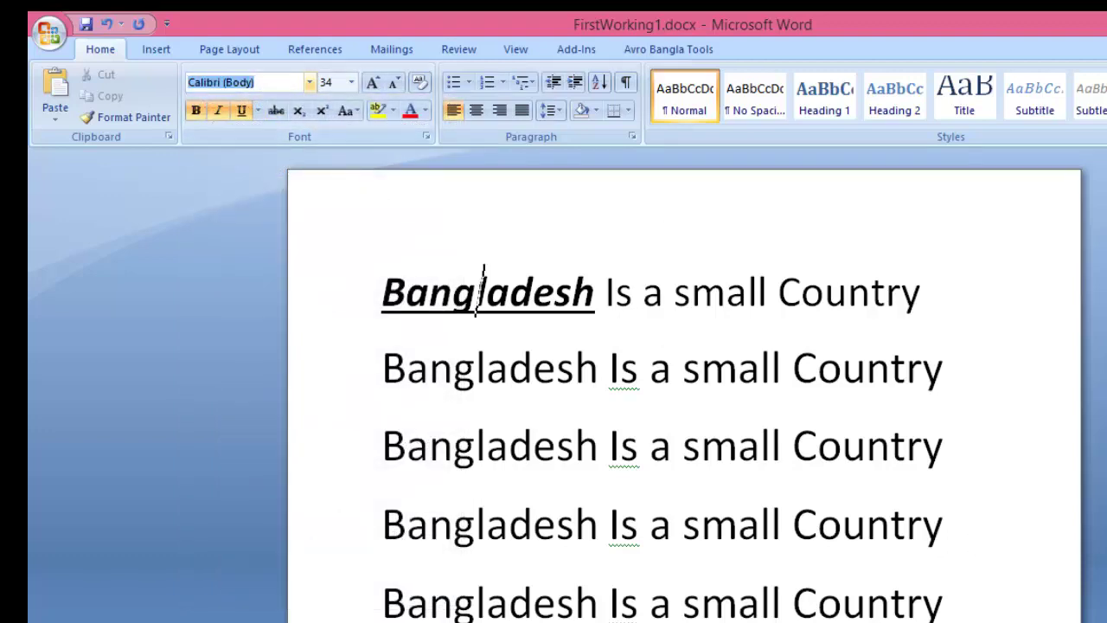
{"action": "type", "text": "T"}
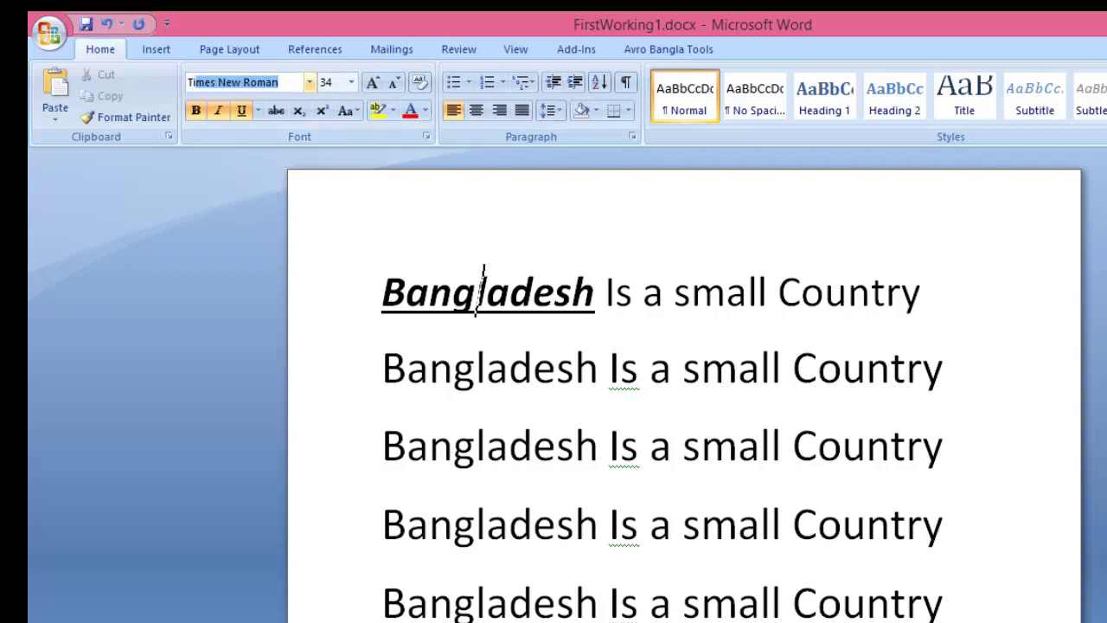
{"action": "type", "text": "im"}
{"action": "left_click", "coordinate": [297, 84]}
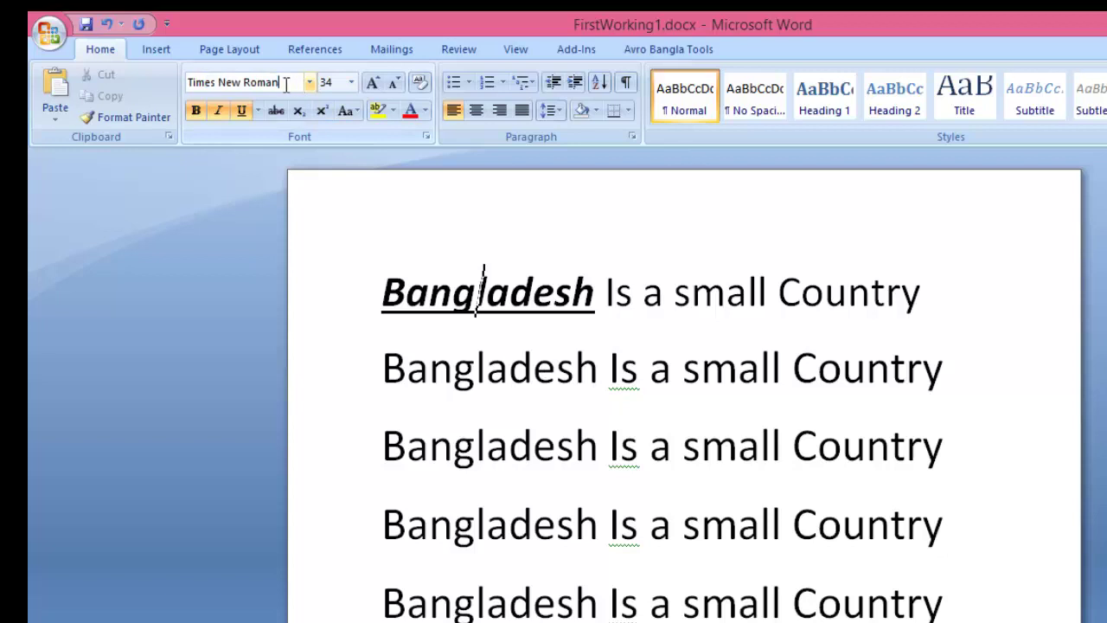
{"action": "key", "text": "Return"}
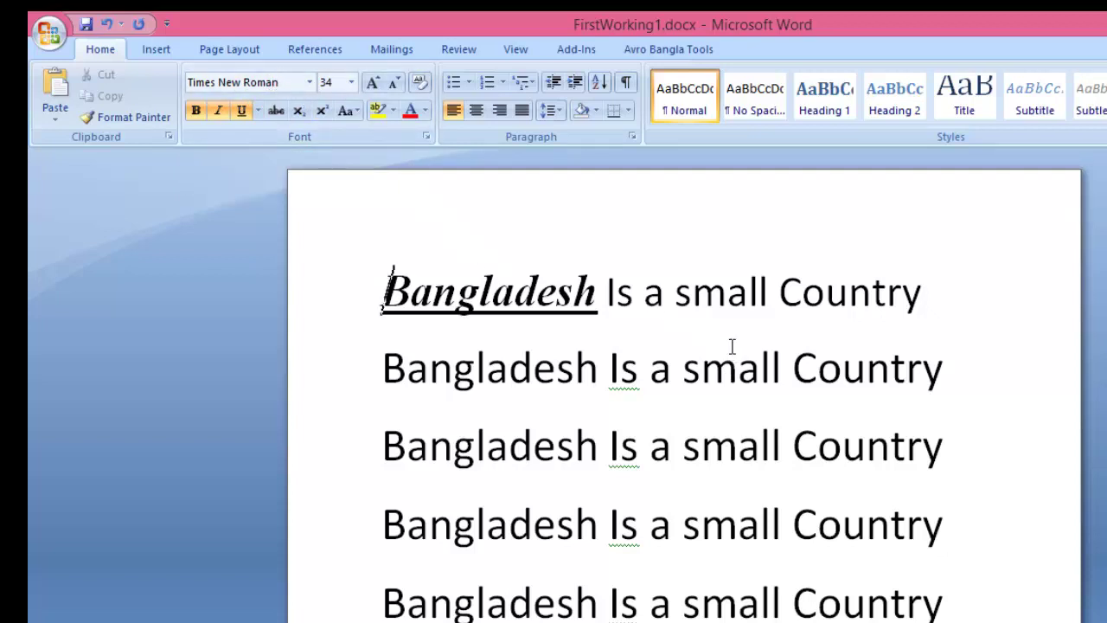
{"action": "left_click_drag", "start_coordinate": [385, 294], "coordinate": [927, 450]}
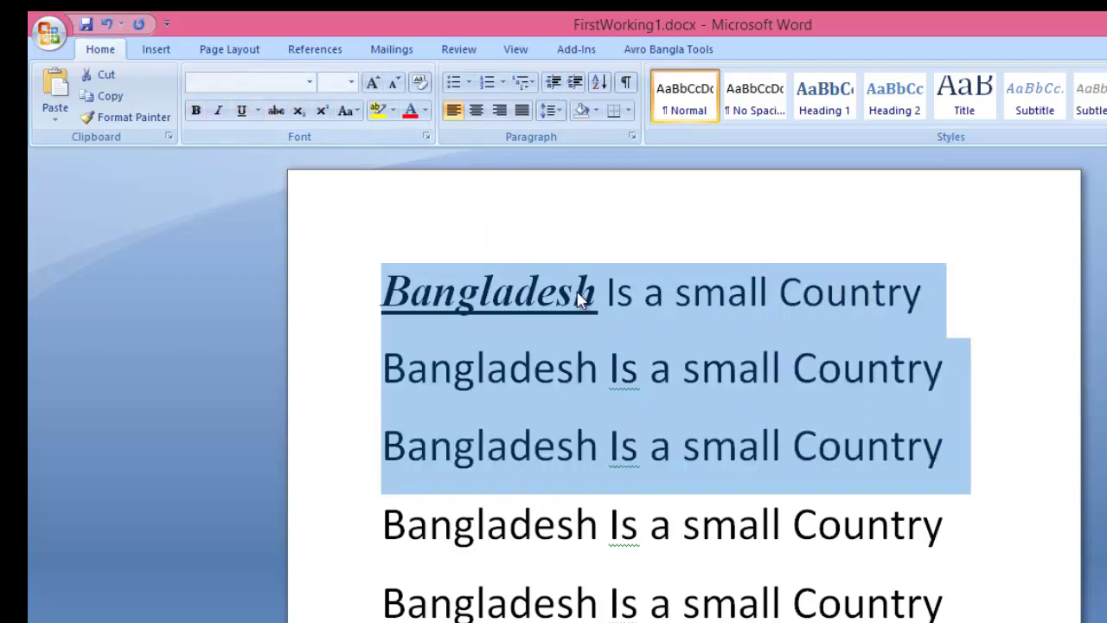
{"action": "left_click", "coordinate": [309, 83]}
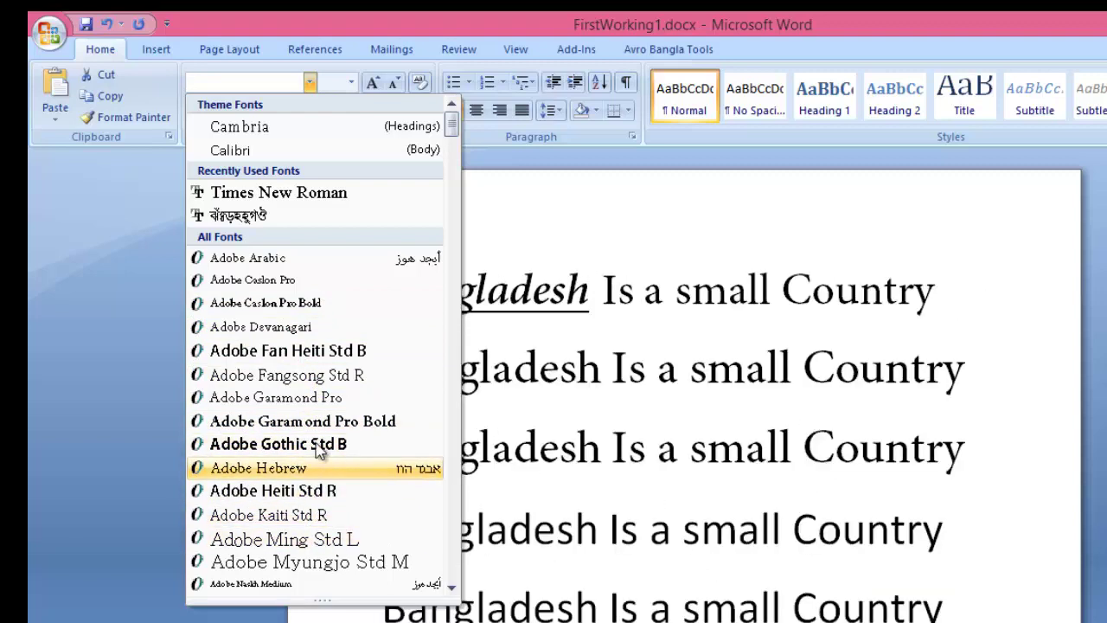
{"action": "left_click", "coordinate": [610, 410]}
{"action": "left_click", "coordinate": [610, 410]}
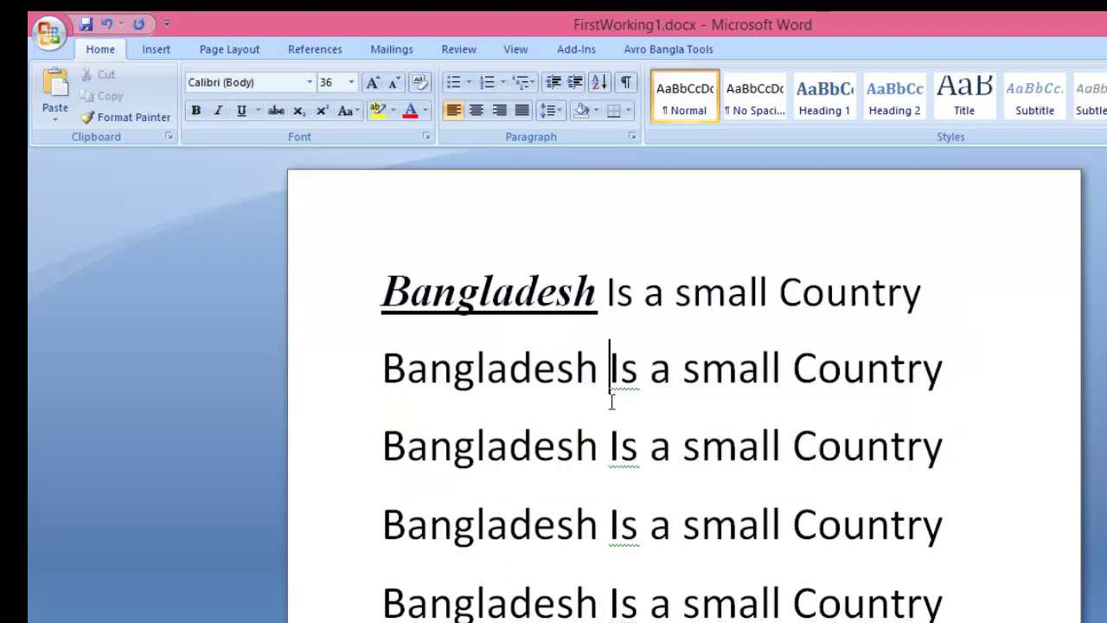